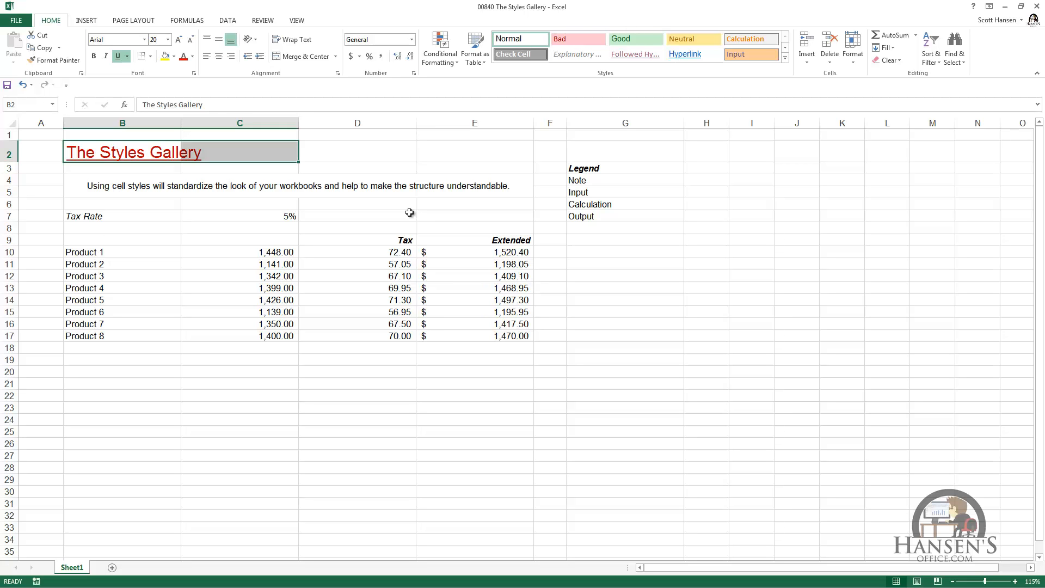
Apply the Note cell style to the legend's Note cell G4 and the merged explanation text in B4.
left_click(577, 181)
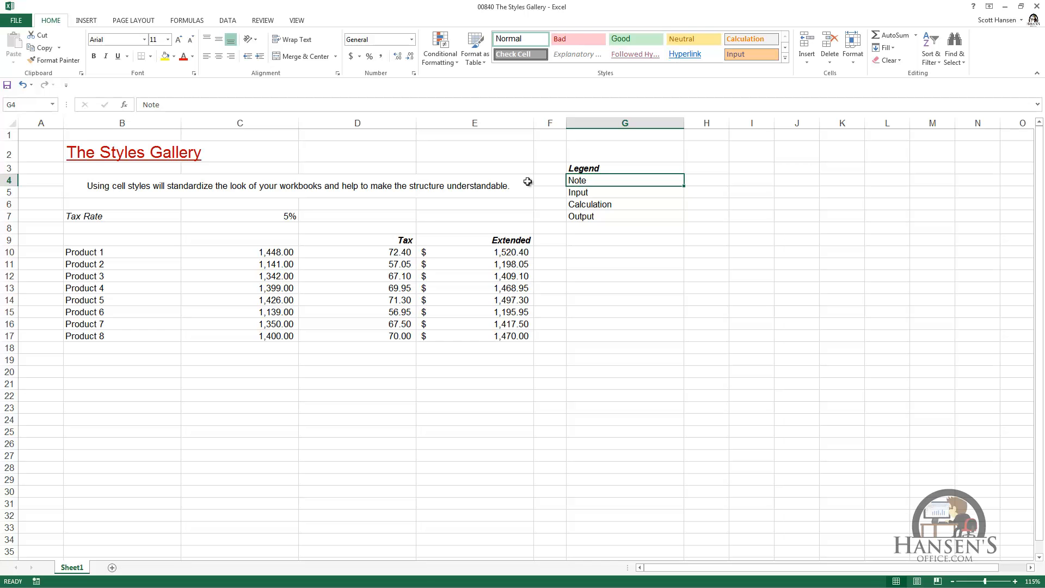
left_click(370, 187, "ctrl")
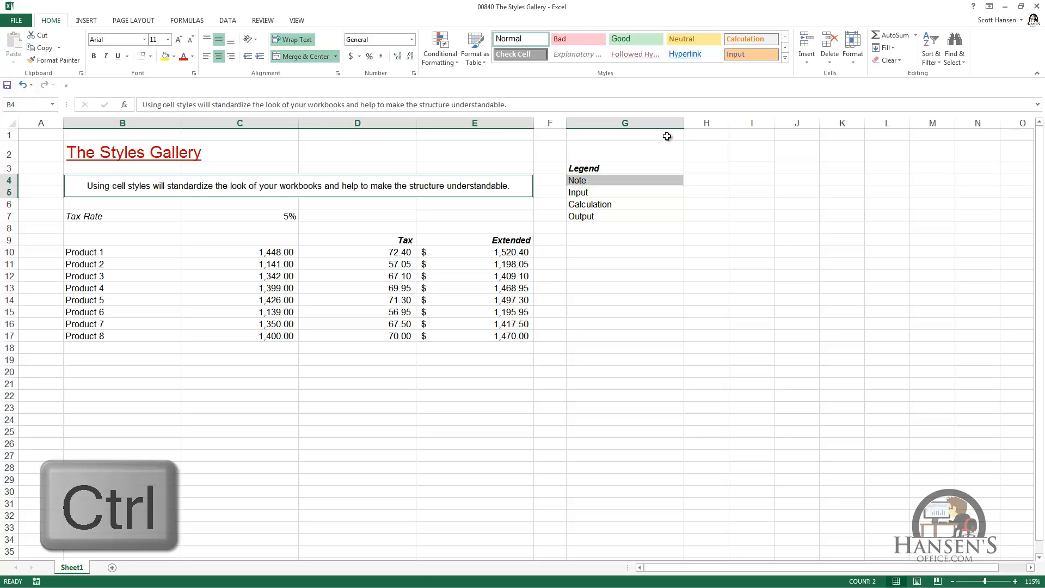
left_click(786, 58)
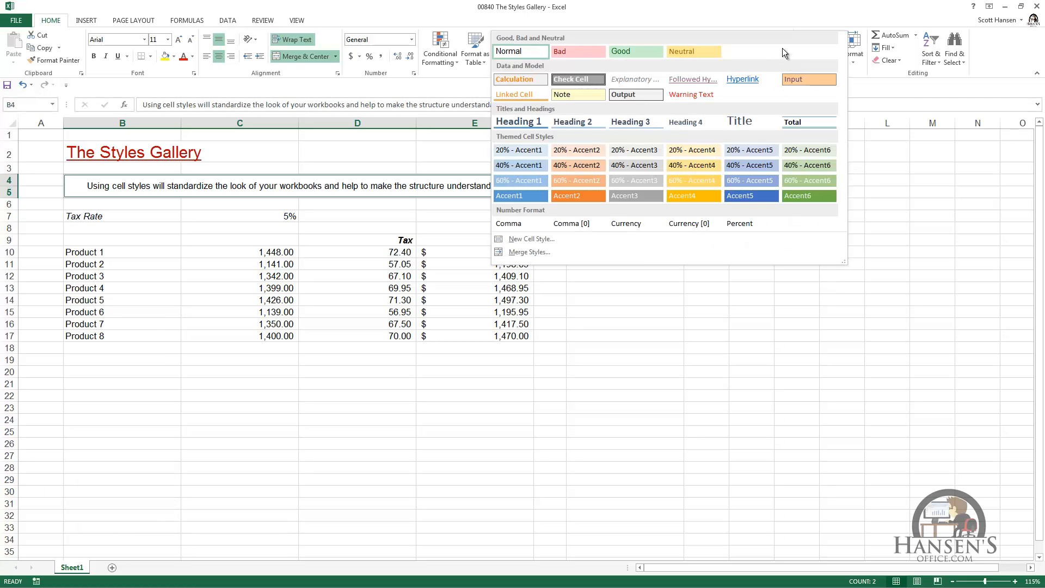
left_click(586, 91)
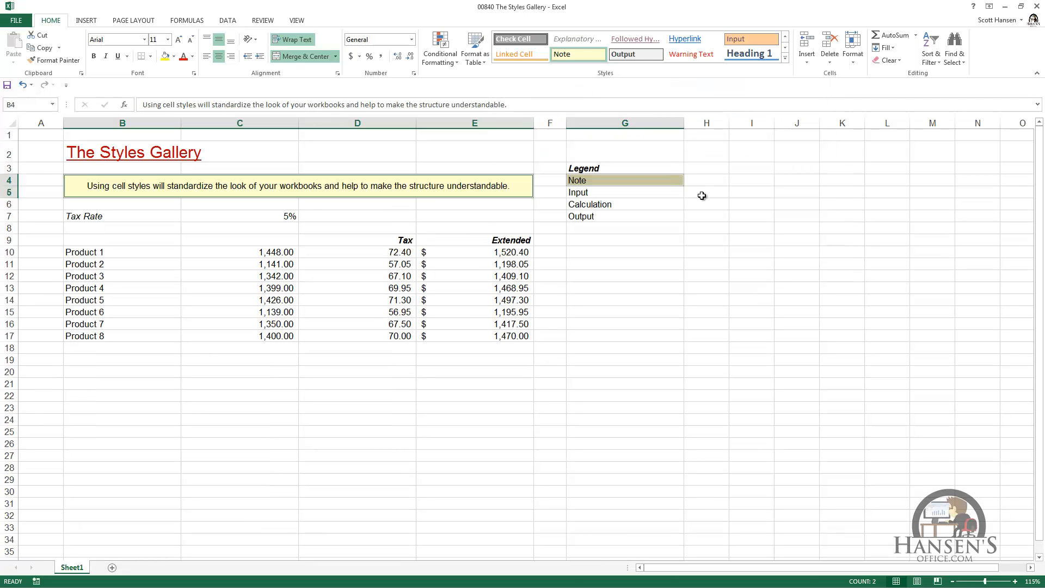
Apply the Input cell style to the legend's Input cell G5 and the tax rate value in C7.
left_click(640, 193)
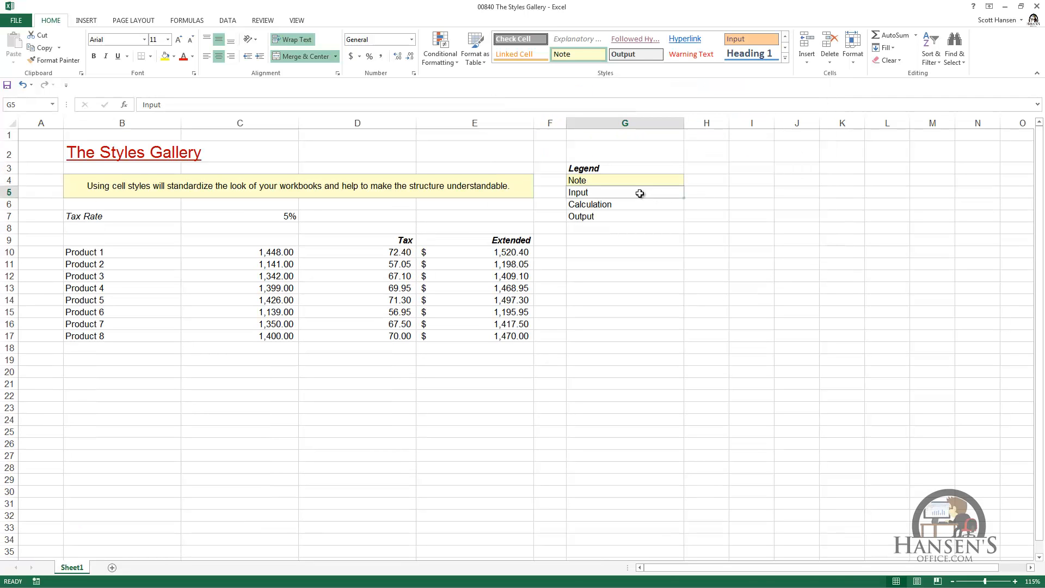
left_click(285, 216, "ctrl")
left_click(787, 60)
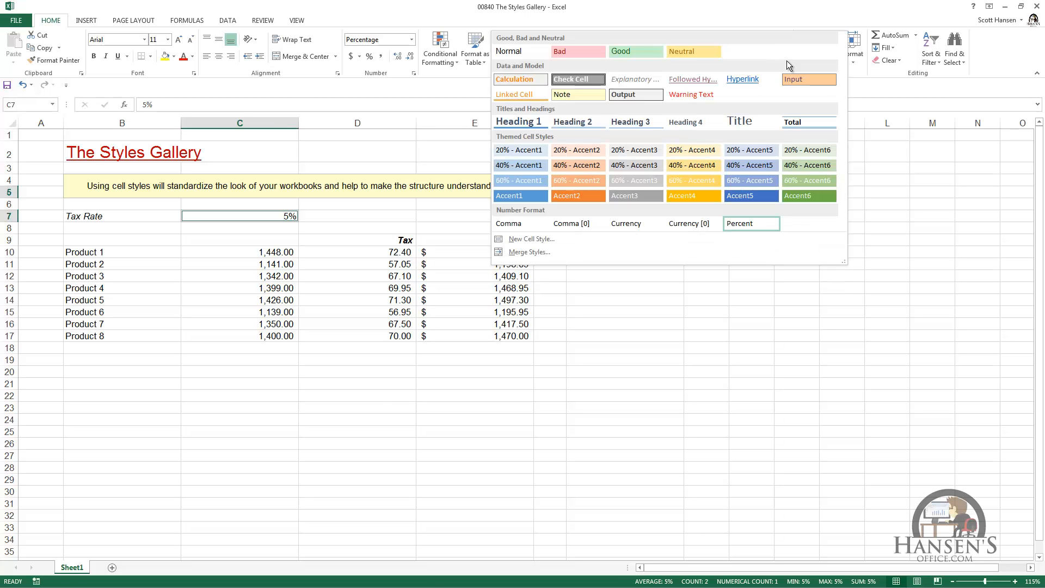
left_click(801, 78)
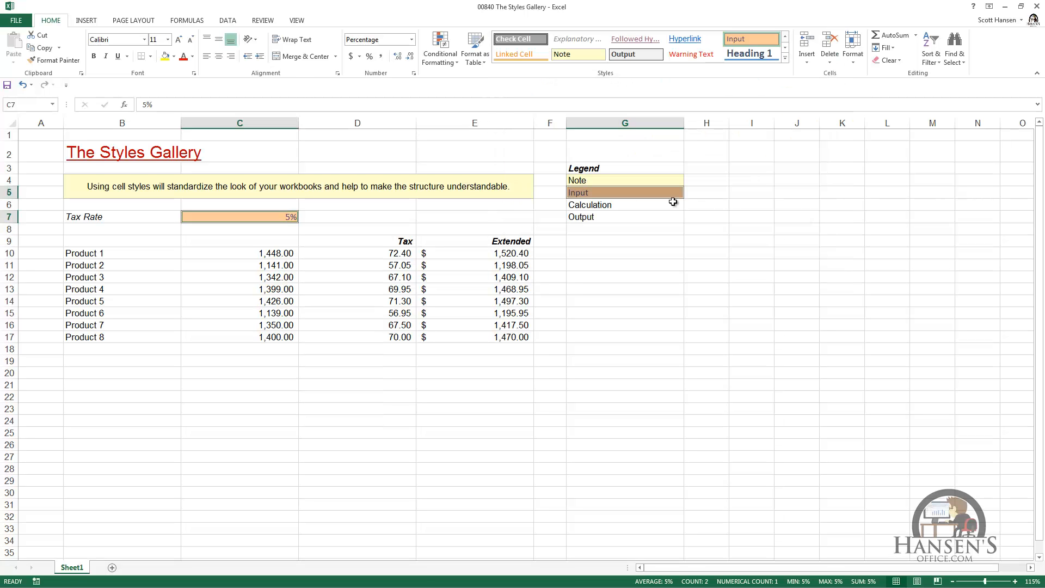
Apply the Calculation cell style to the legend's Calculation cell G6 and the Tax values in D10:D17.
left_click(602, 209)
left_click_drag(383, 250, 385, 337)
left_click(786, 58)
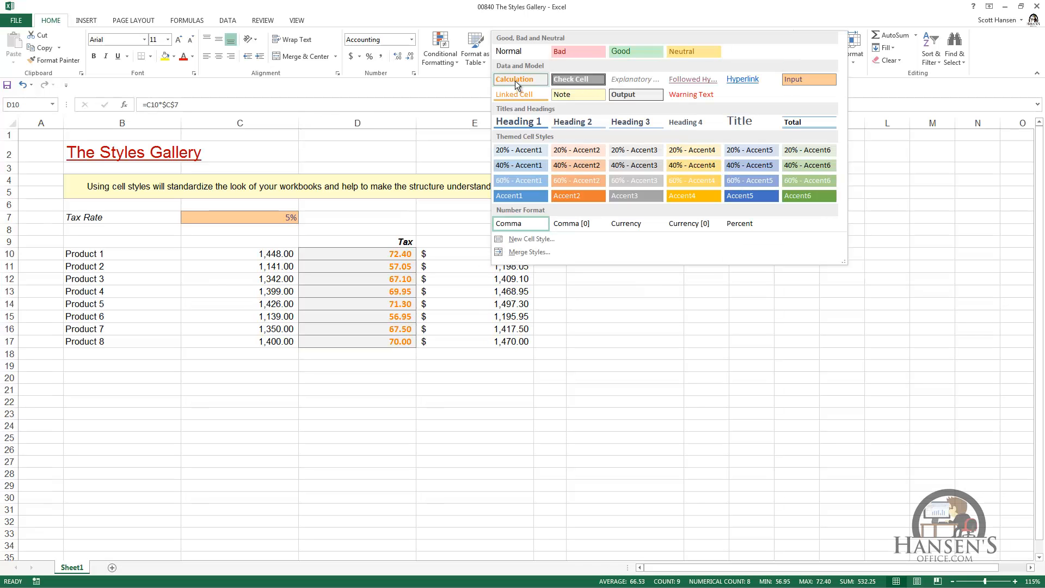
left_click(515, 80)
Apply the Output cell style to the Extended values in E10:E17 and the legend's Output cell G7.
left_click_drag(512, 253, 531, 344)
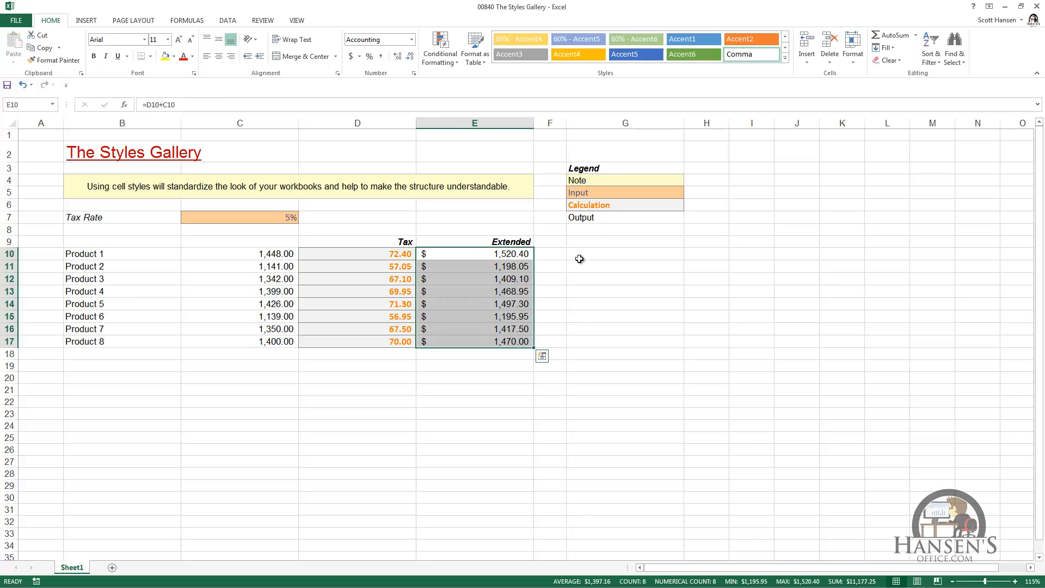
left_click(596, 218, "ctrl")
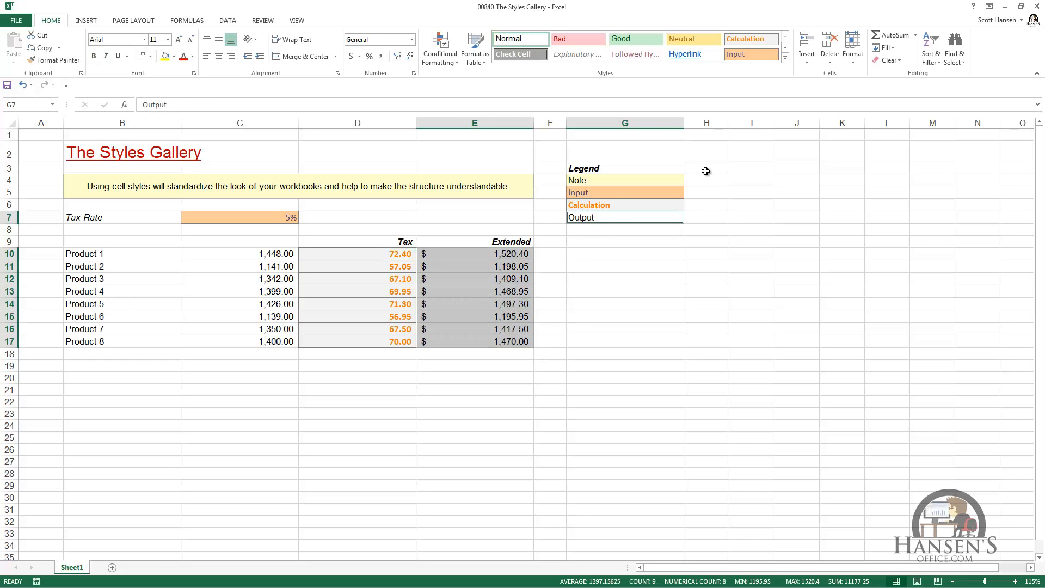
left_click(787, 58)
left_click(656, 94)
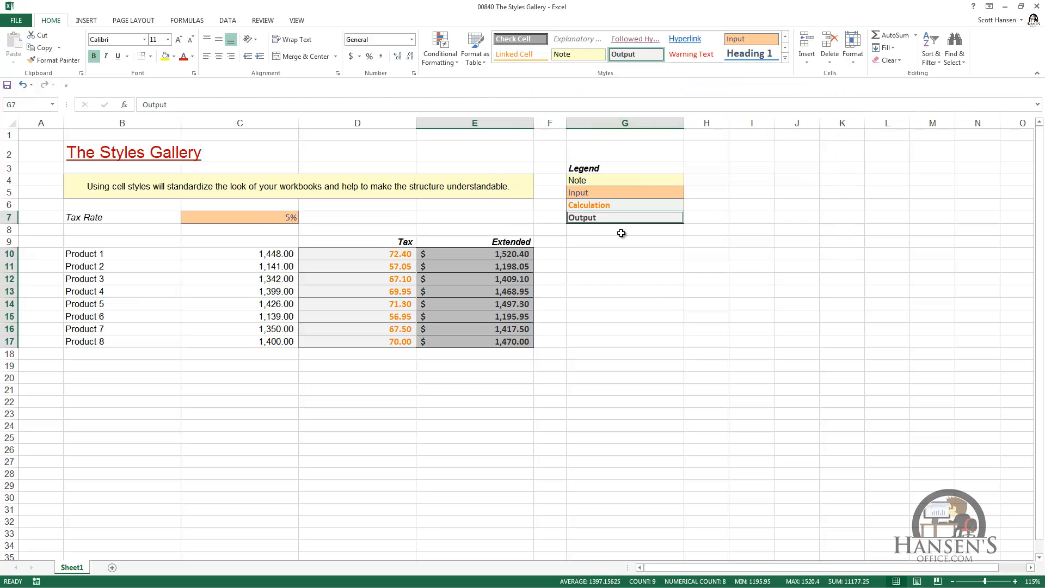
left_click(618, 241)
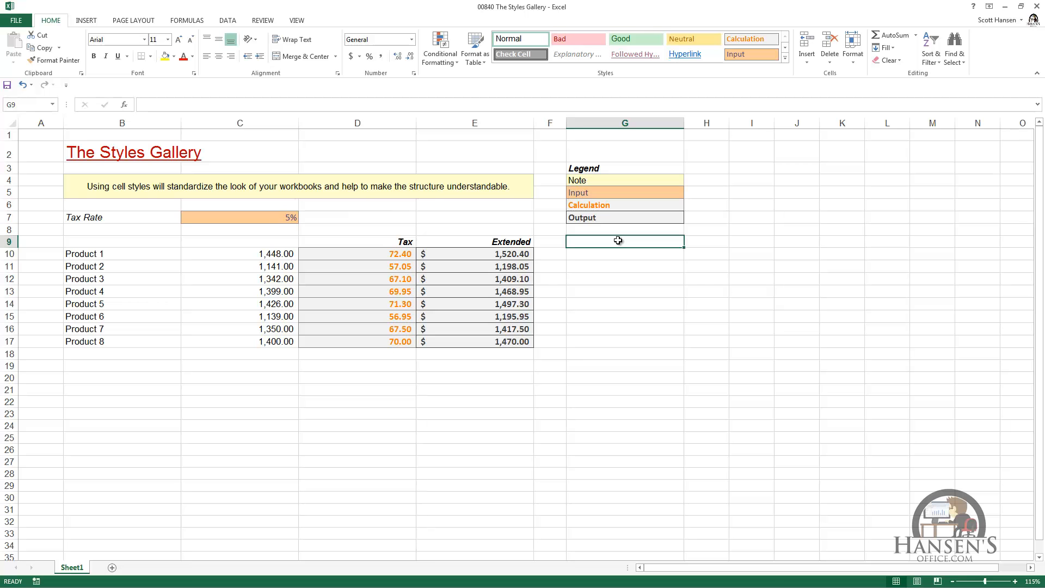
Set the tax rate in C7 to 10%, keeping that cell selected.
left_click(287, 217)
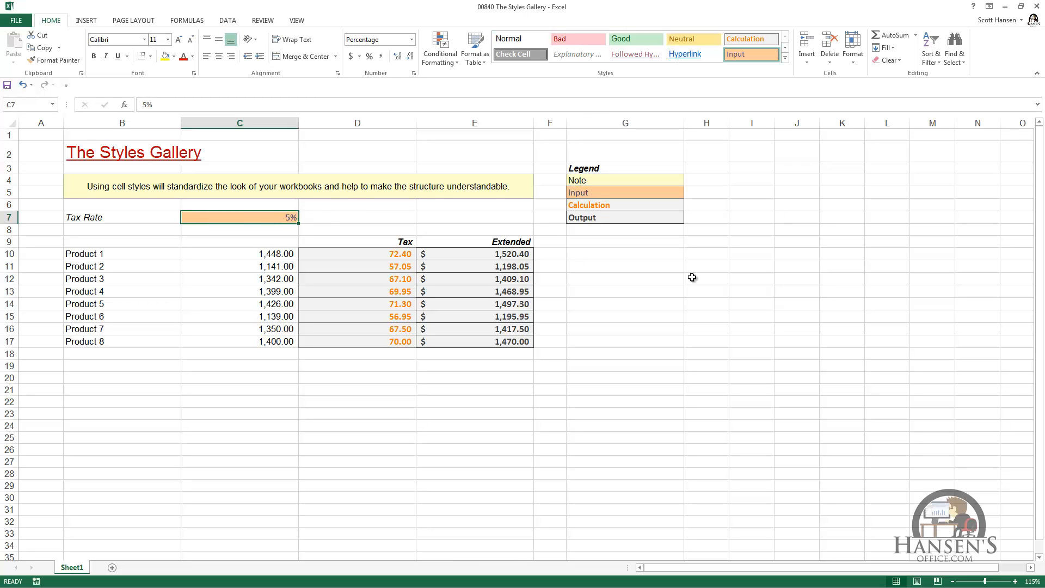
type("10")
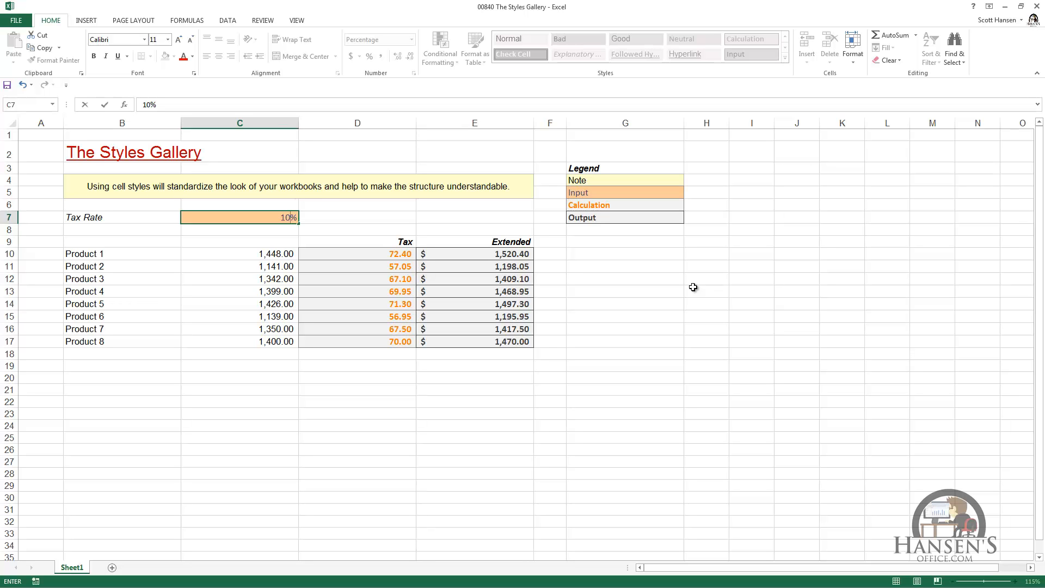
key("ctrl+Return")
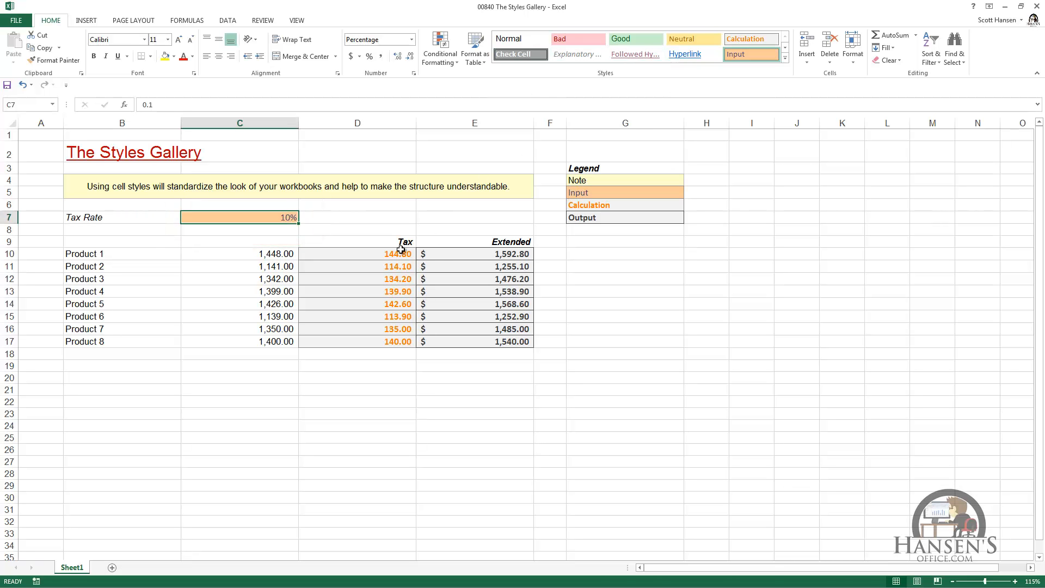
Preview gallery styles such as Neutral on the Tax and Extended values in D10:E17.
left_click_drag(402, 249, 490, 342)
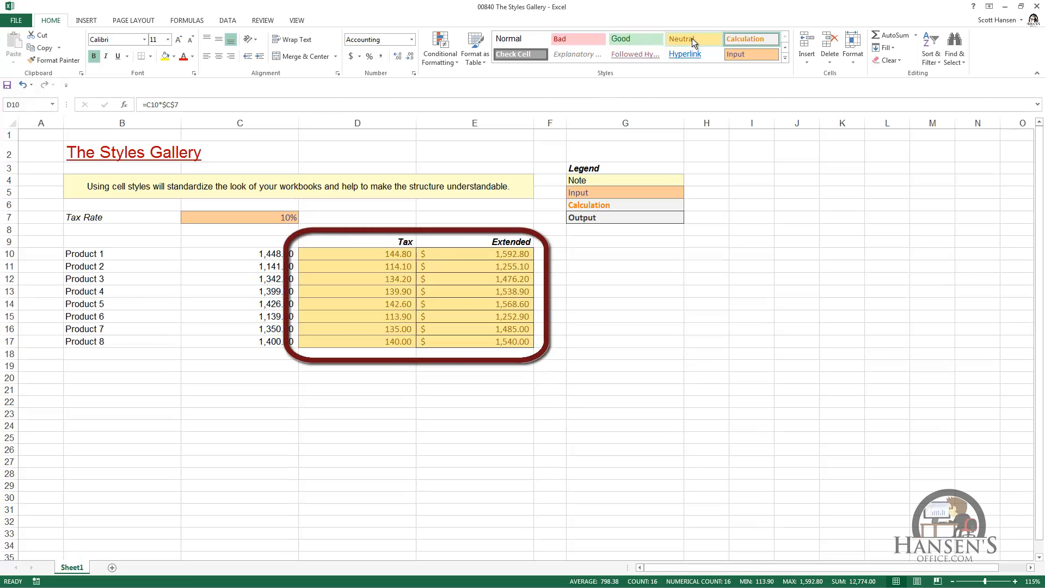
left_click(751, 38)
left_click(742, 176)
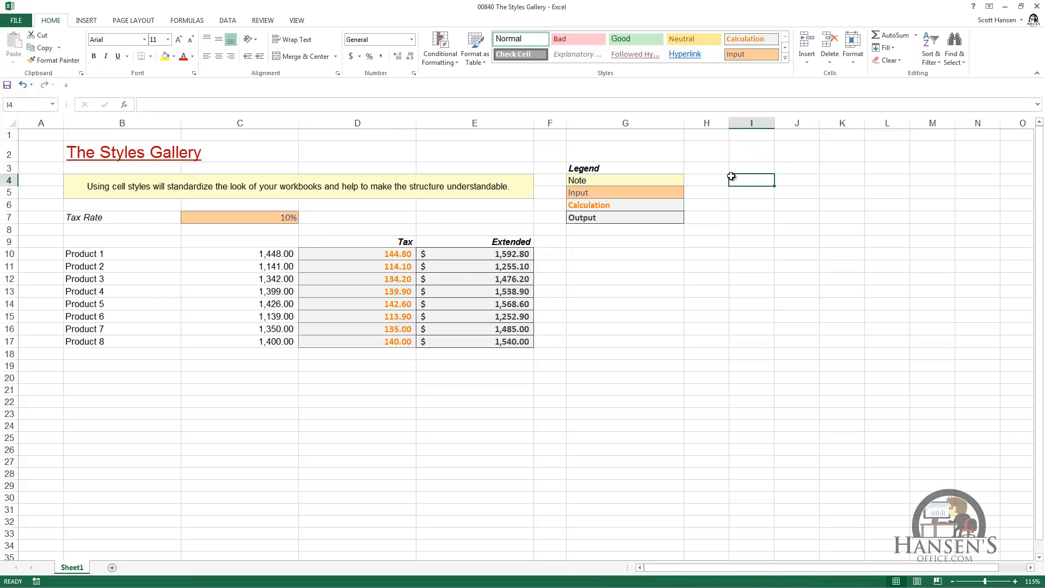
Modify the Calculation cell style to use a solid green fill from the standard colors.
right_click(754, 37)
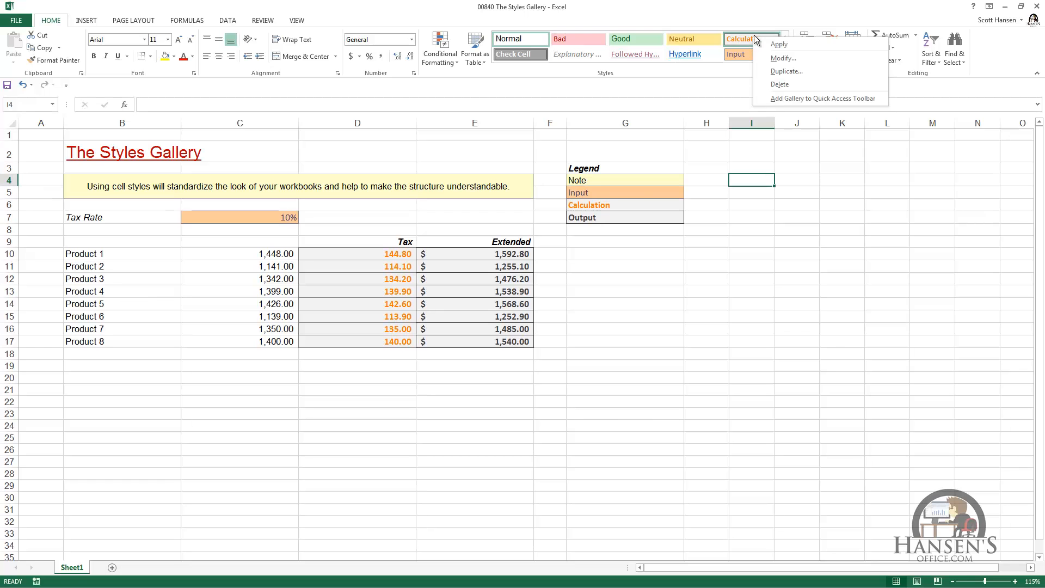
left_click(788, 57)
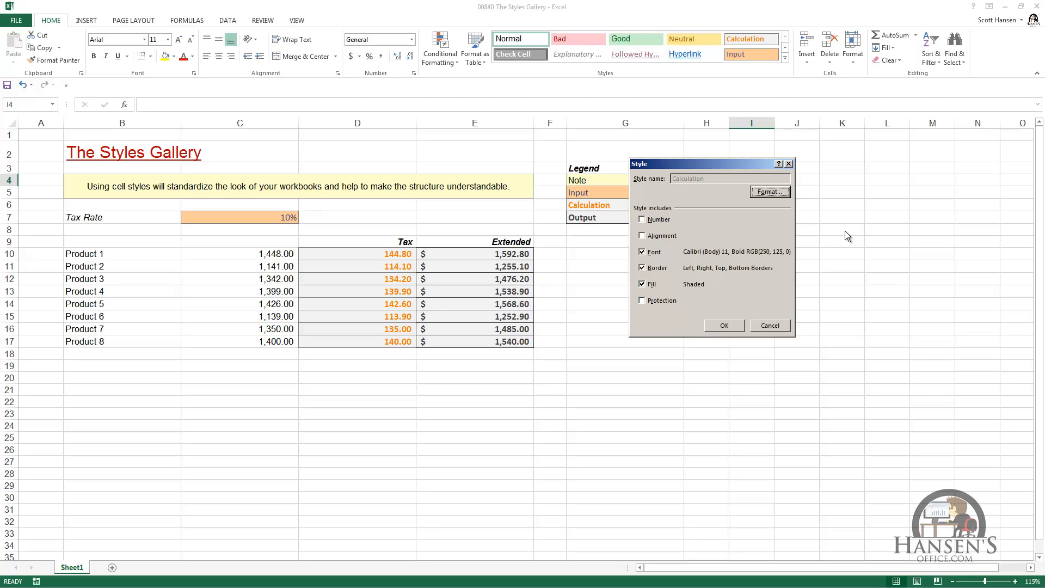
left_click(770, 192)
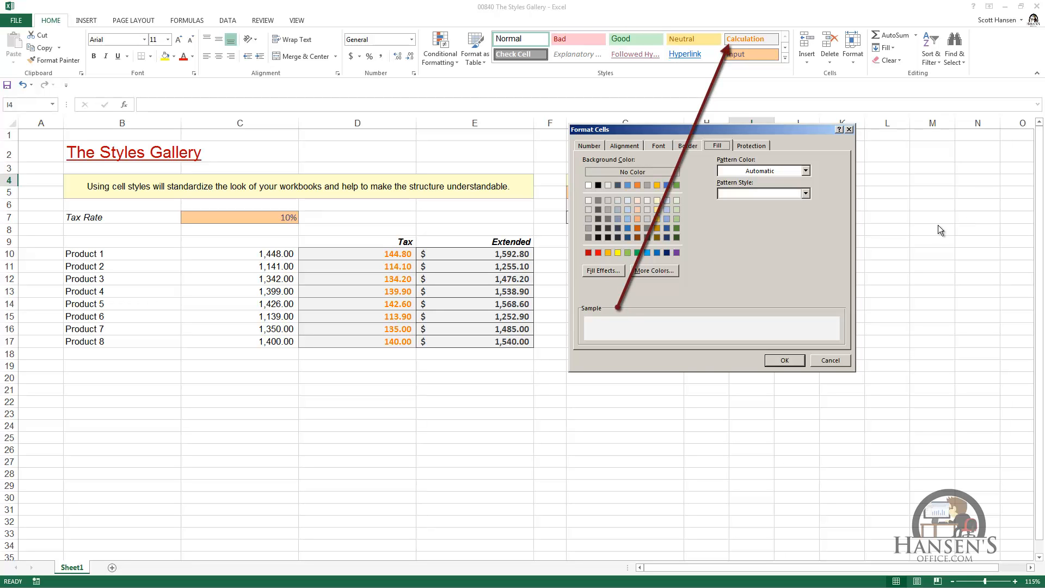
left_click(638, 254)
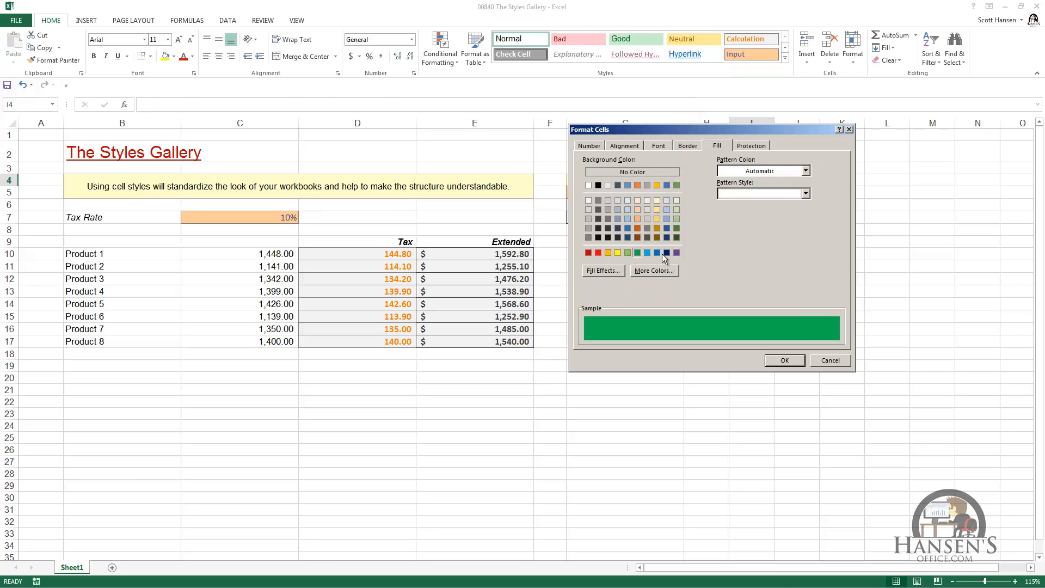
left_click(789, 363)
left_click(725, 326)
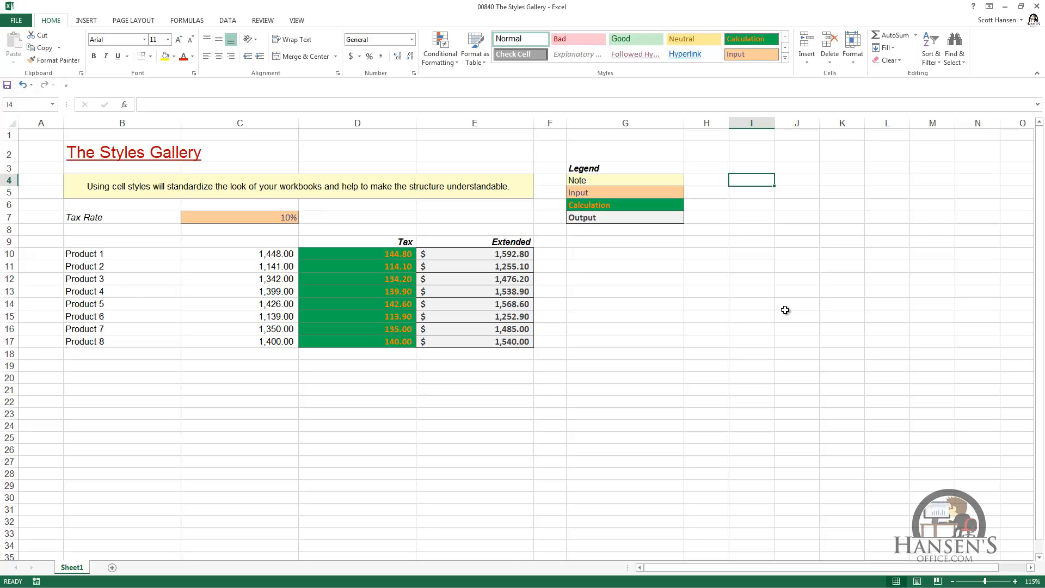
Duplicate the Calculation cell style under the name My Style, excluding the border and fill formatting.
right_click(762, 42)
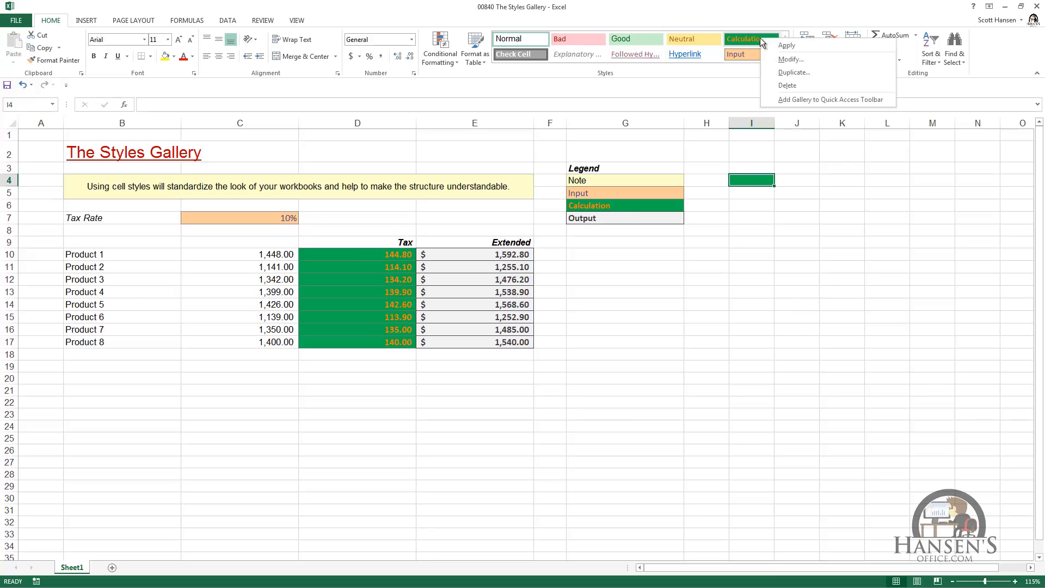
left_click(789, 73)
type("My ")
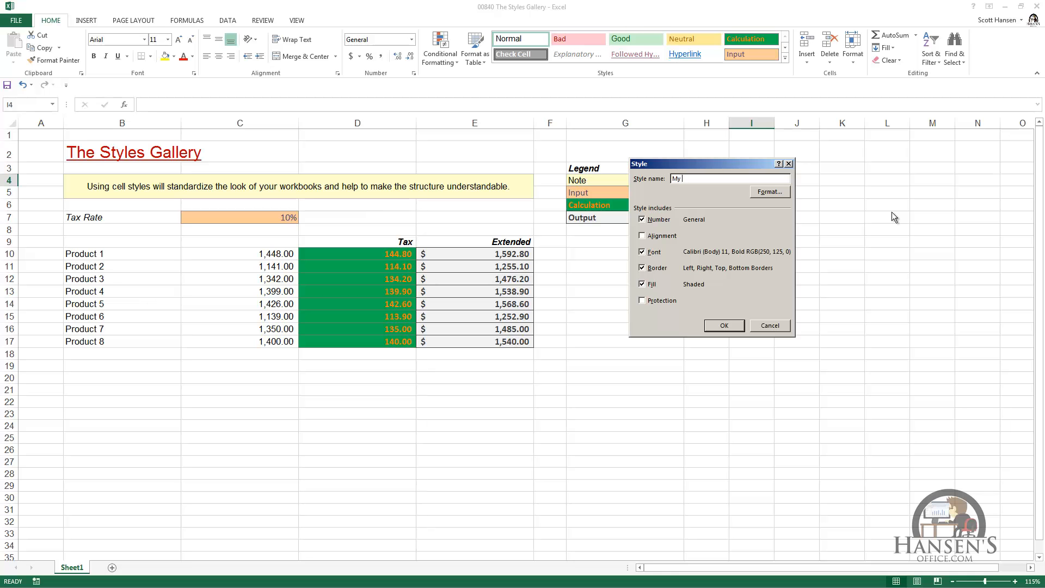
type("Syyle")
left_click(642, 268)
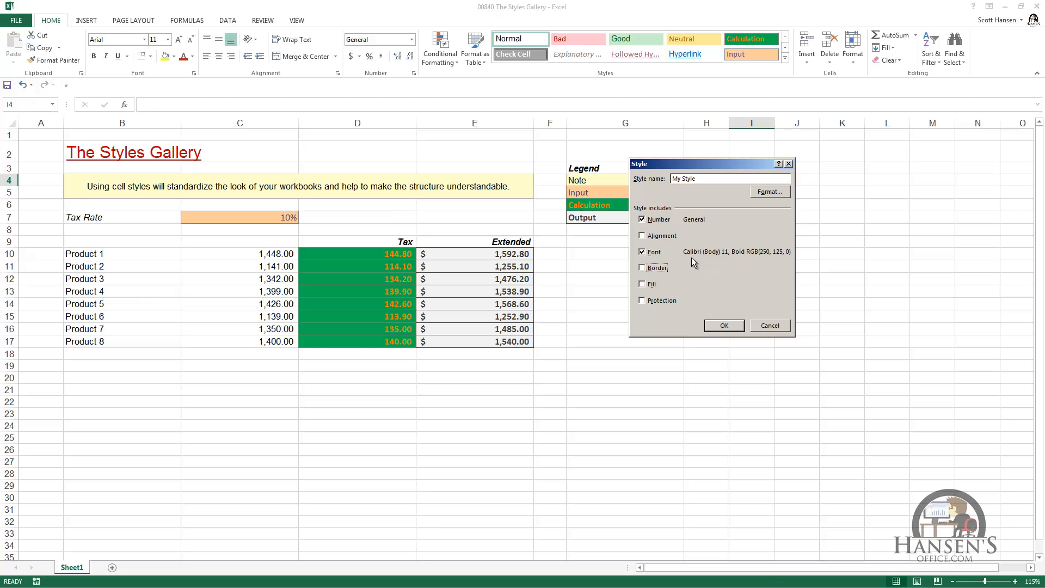
Set the font of the new My Style cell style to Algerian and save the style.
left_click(762, 193)
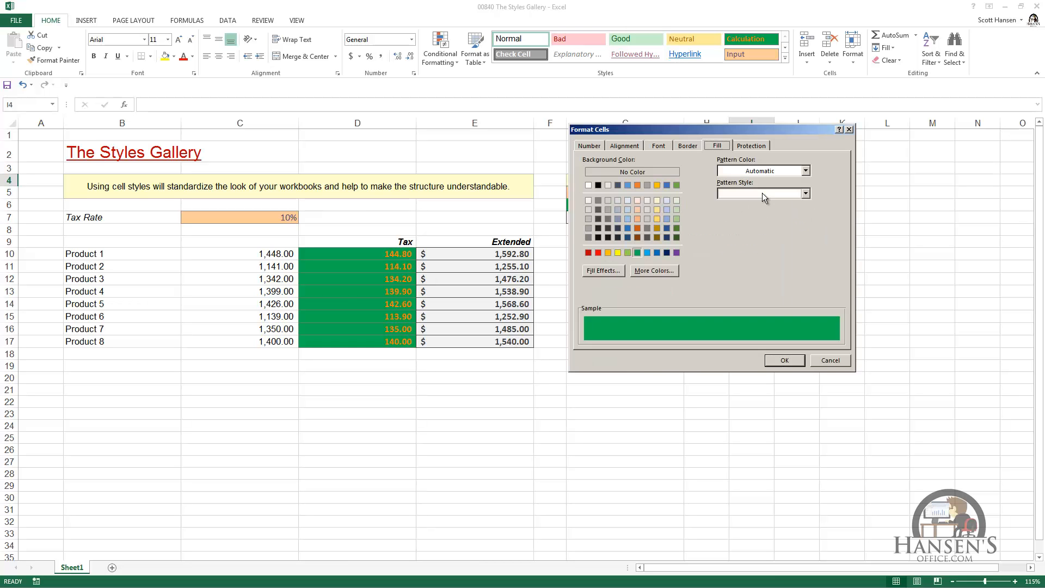
left_click(659, 145)
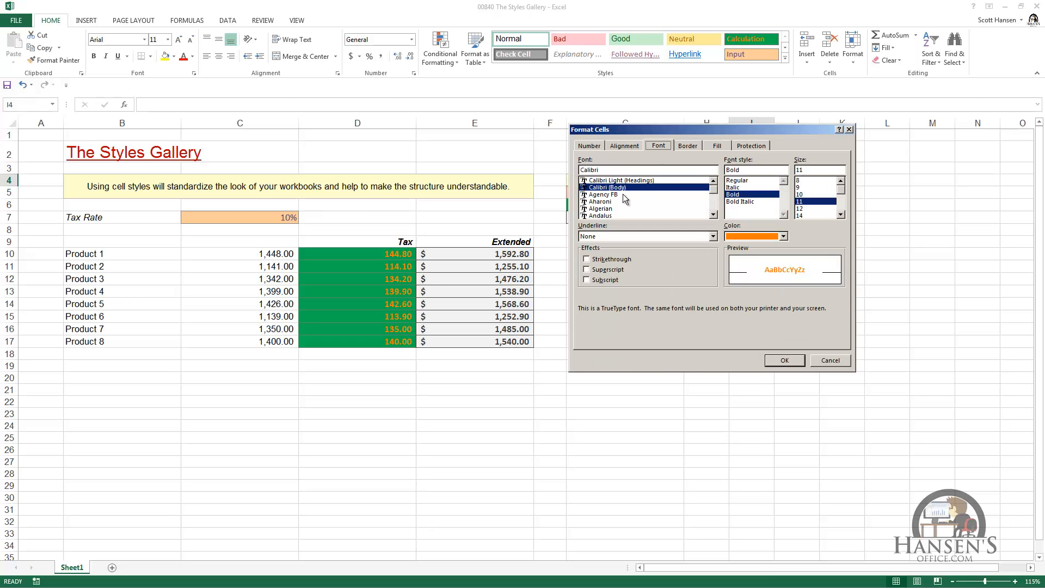
left_click(609, 208)
left_click(787, 360)
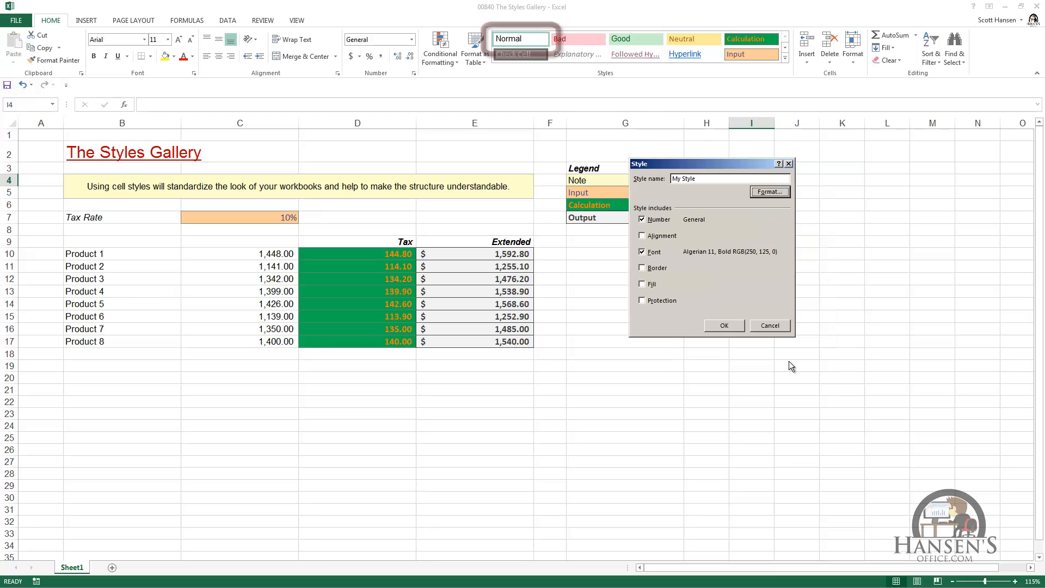
left_click(742, 325)
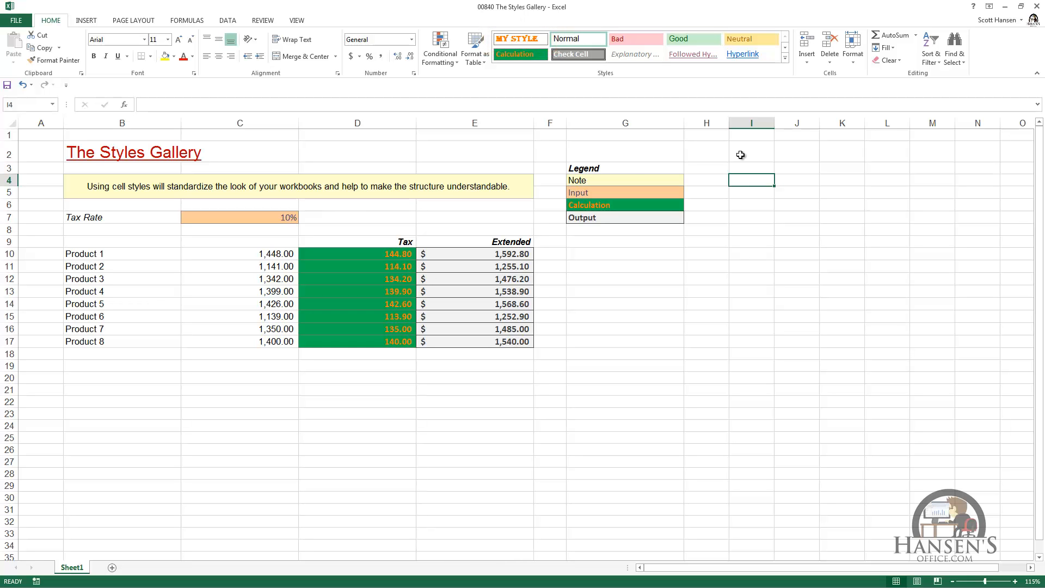
Delete the custom My Style cell style from the styles gallery.
right_click(524, 38)
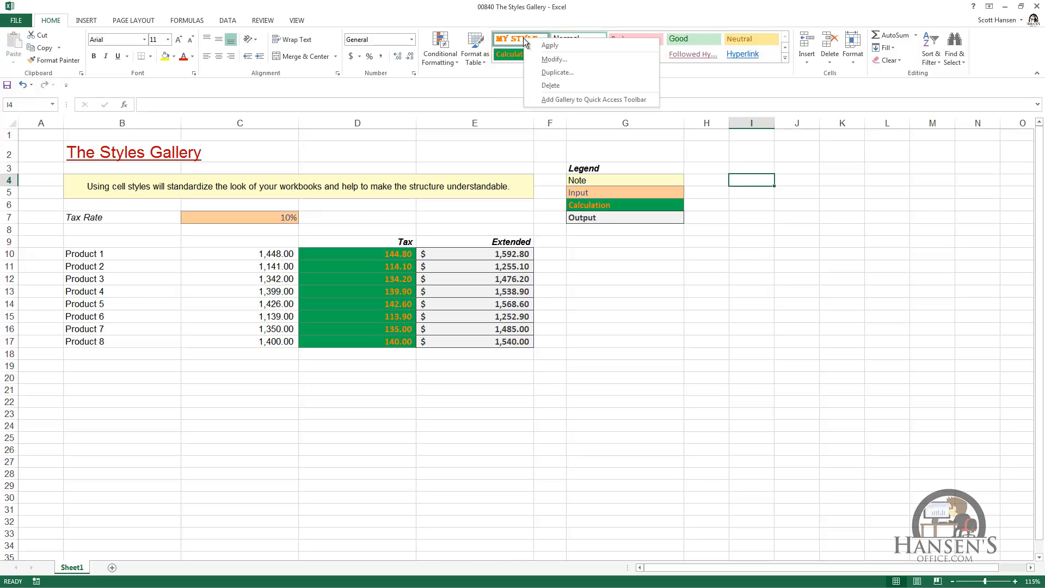
left_click(550, 86)
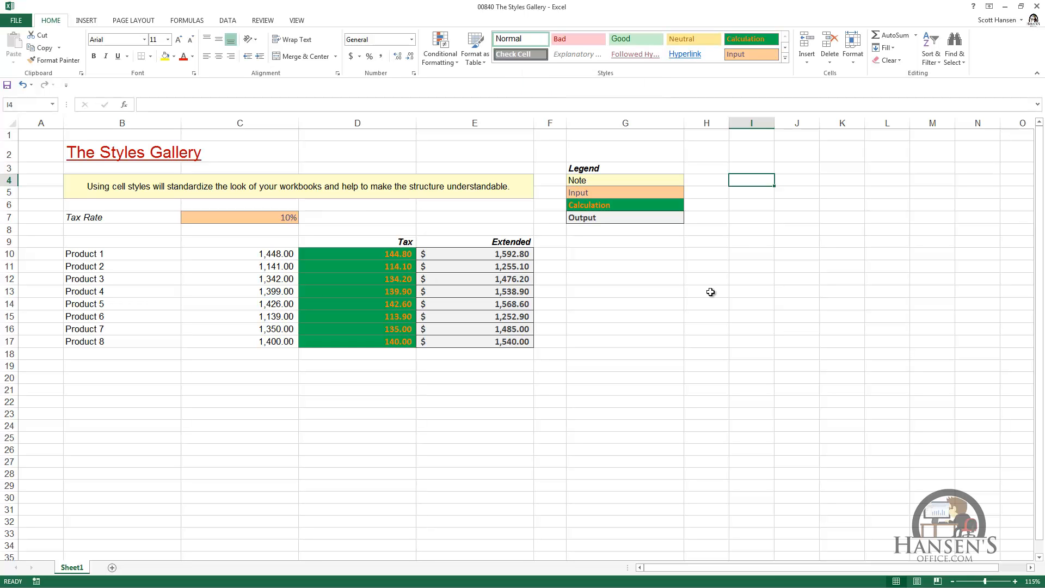
Add the cell styles gallery to the Quick Access Toolbar and check its availability from there.
right_click(754, 41)
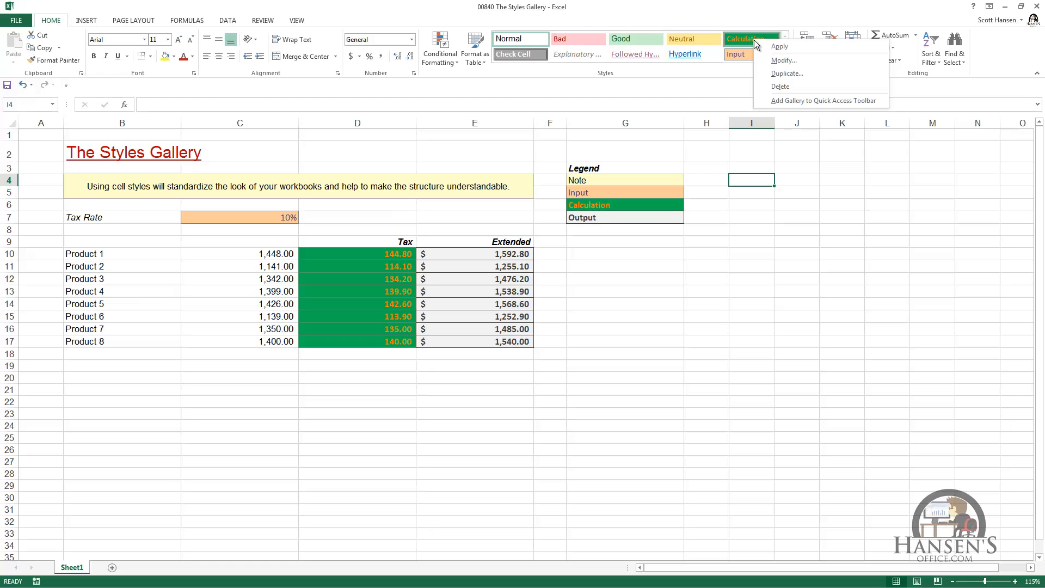
left_click(816, 100)
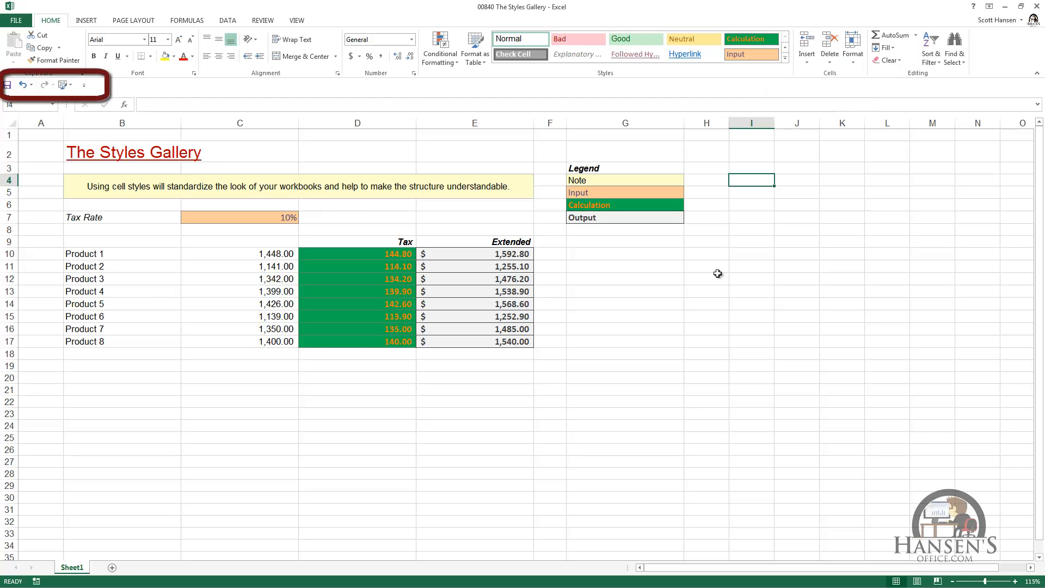
left_click(72, 86)
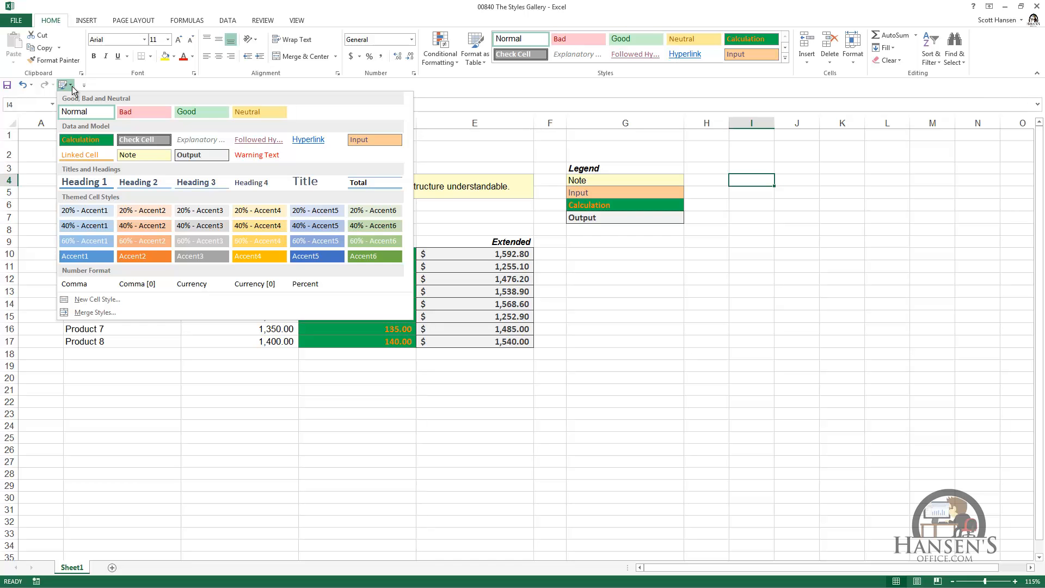
left_click(87, 21)
left_click(88, 22)
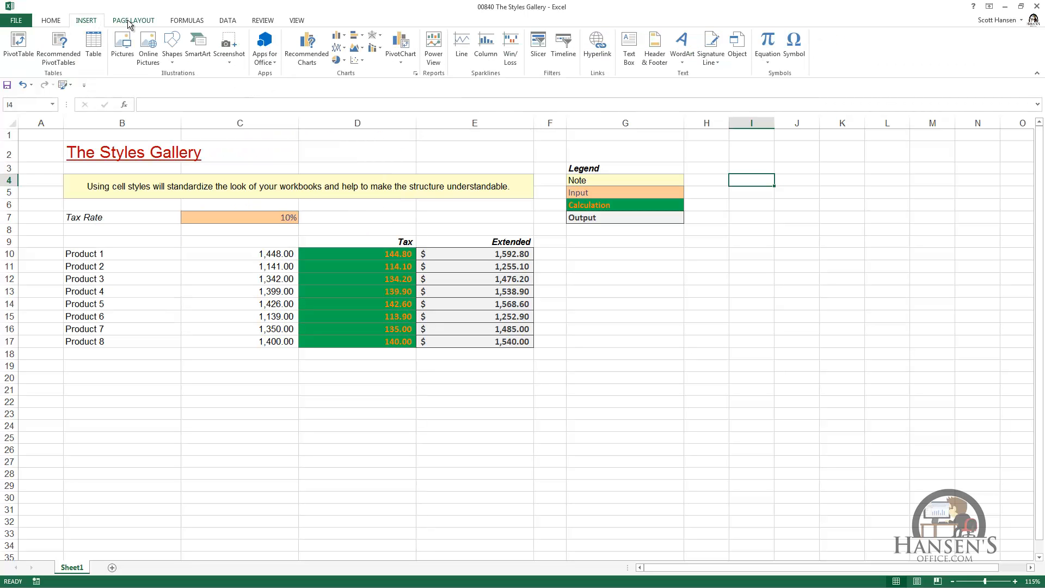
Remove the cell styles gallery from the Quick Access Toolbar.
left_click(128, 21)
left_click(183, 22)
left_click(67, 85)
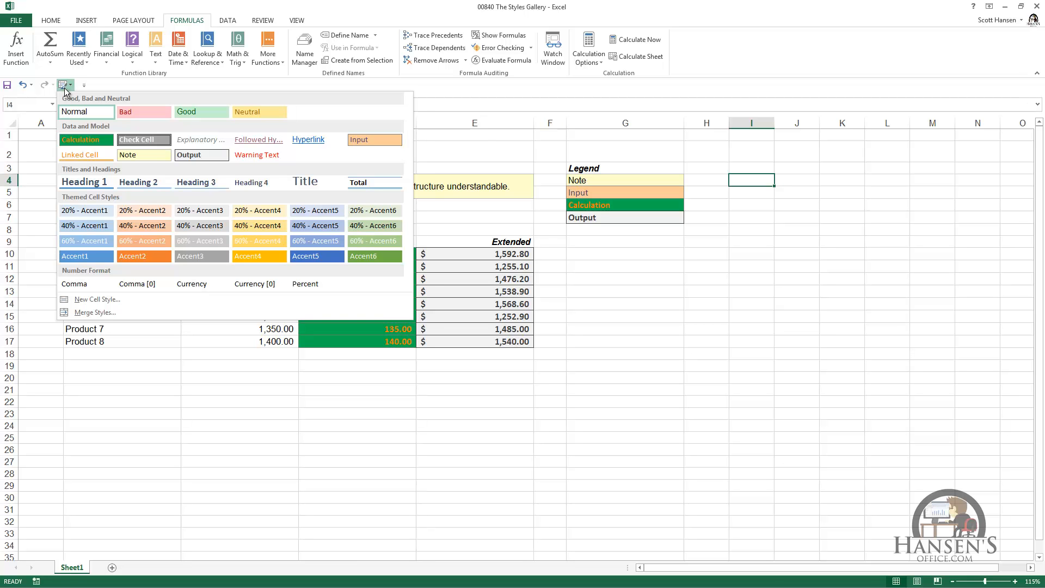
right_click(64, 87)
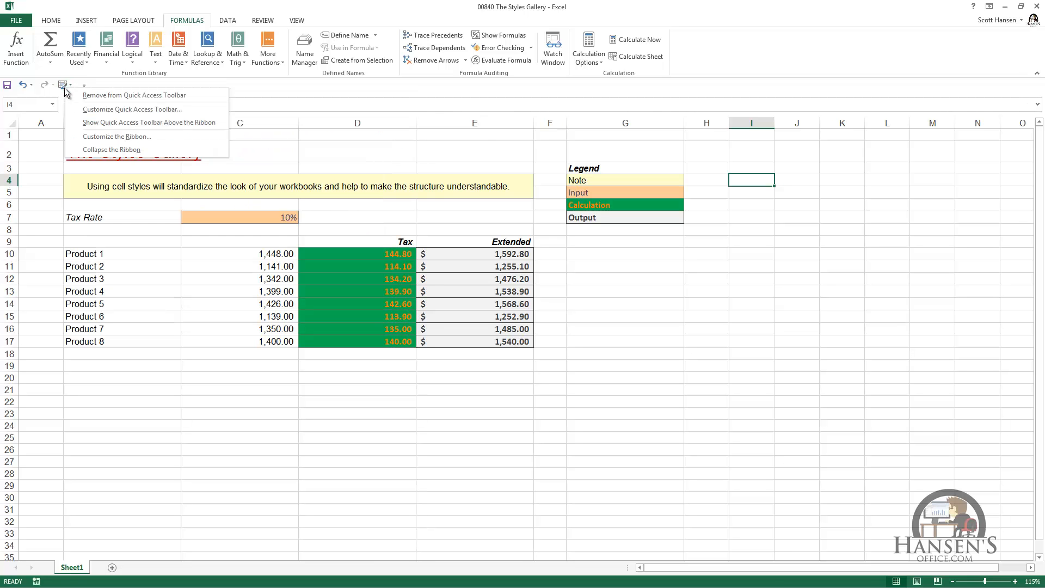
left_click(109, 96)
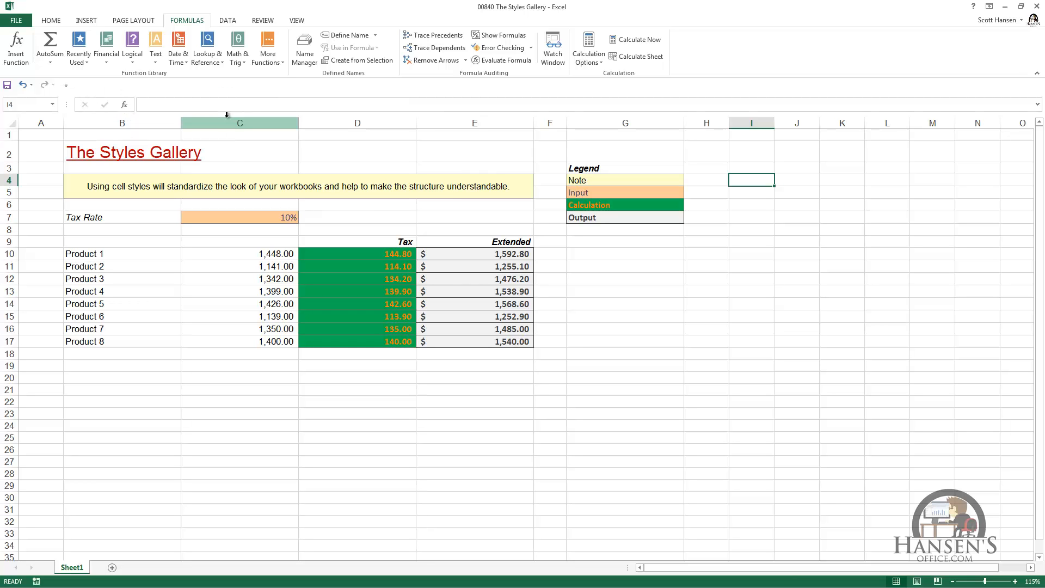
Format cell D20 with a yellow fill and bold, italic, red text, and enter "My New Style" in it.
left_click(348, 376)
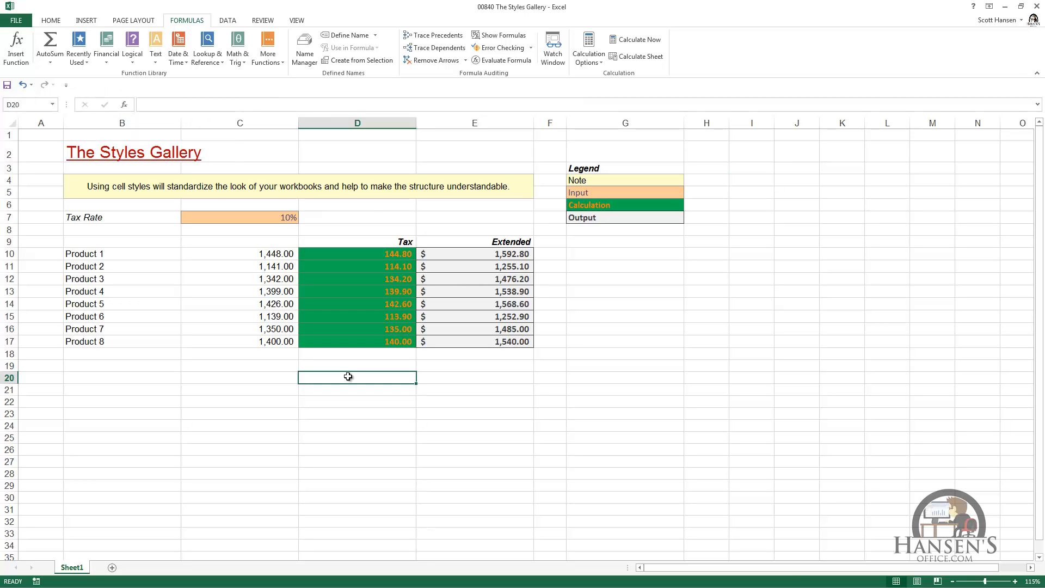
left_click(51, 22)
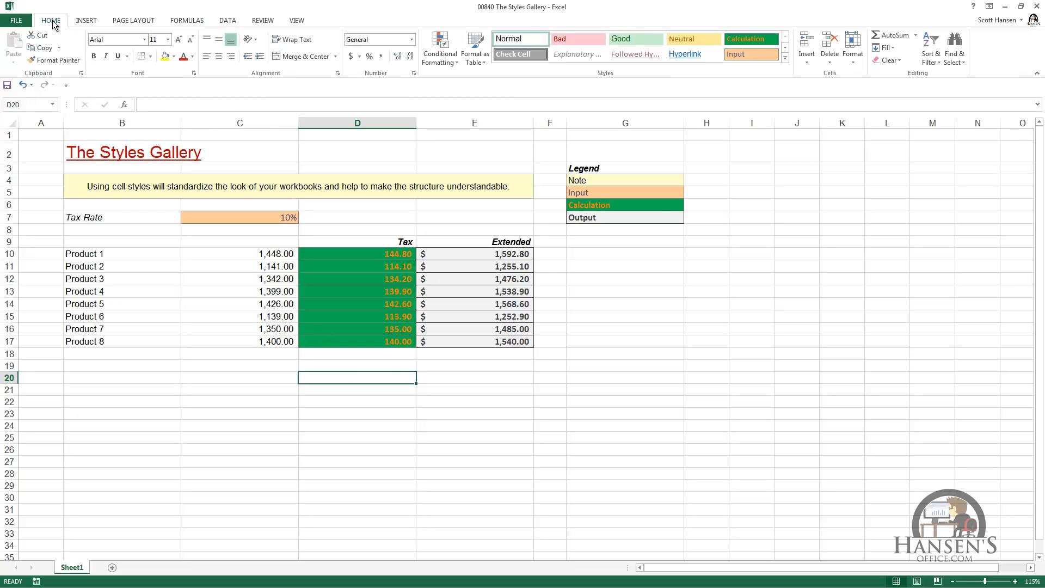
left_click(165, 56)
left_click(96, 57)
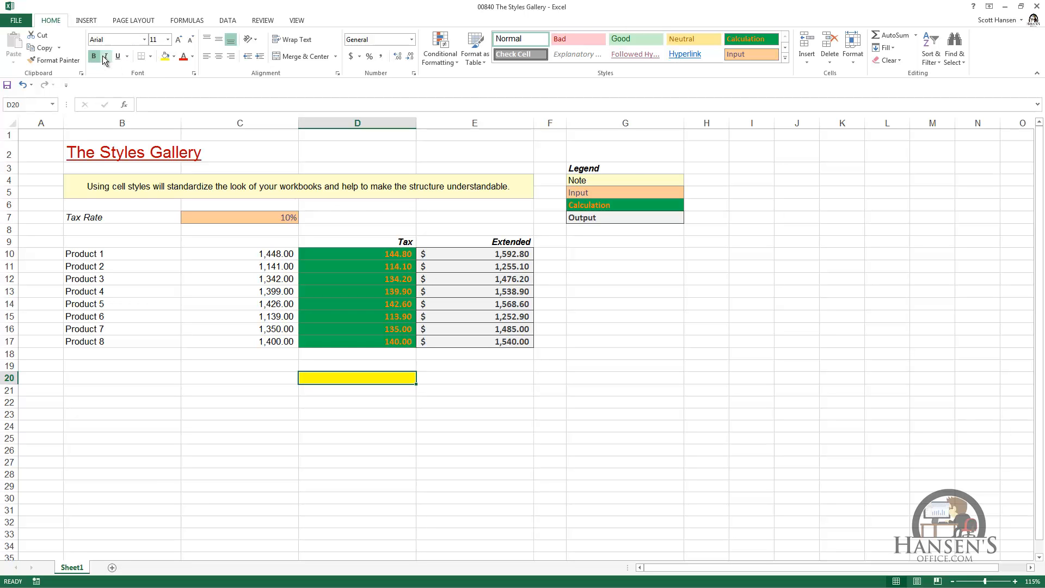
left_click(105, 58)
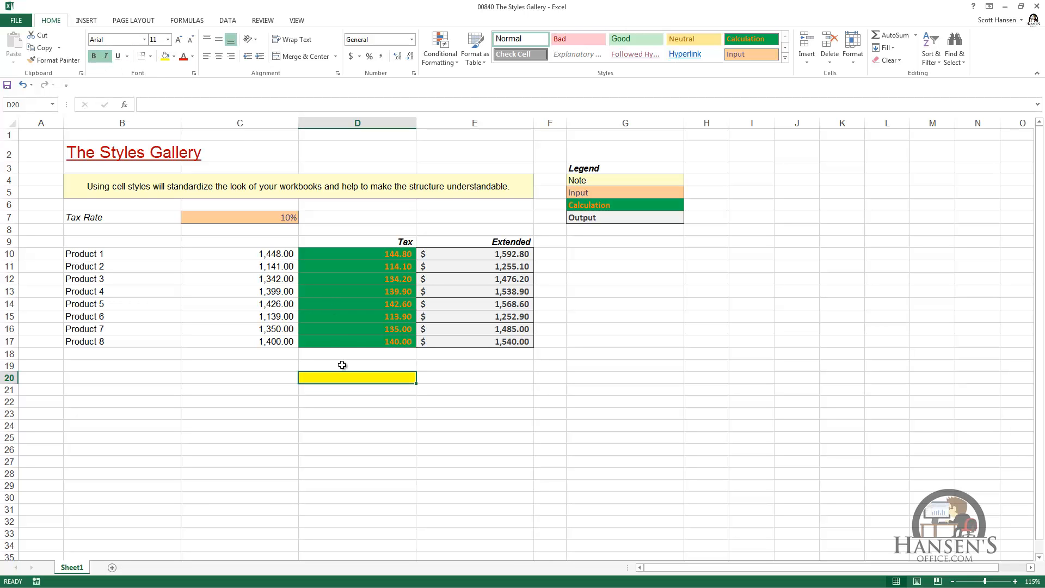
type("My New Style")
key("ctrl+Return")
Create a new cell style named My Style from the formatting of D20, reviewing its font and fill settings.
left_click(785, 58)
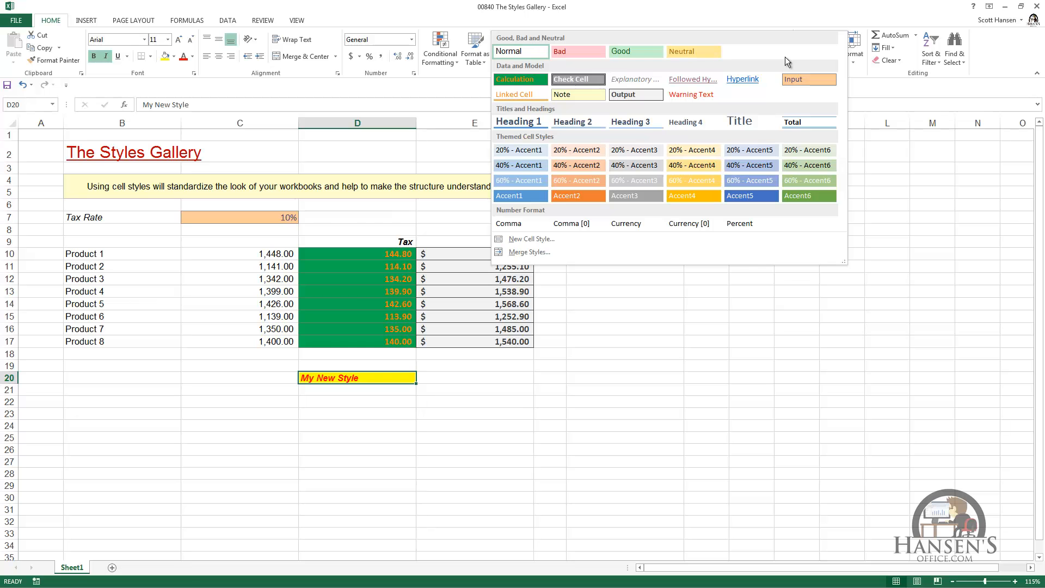
left_click(529, 240)
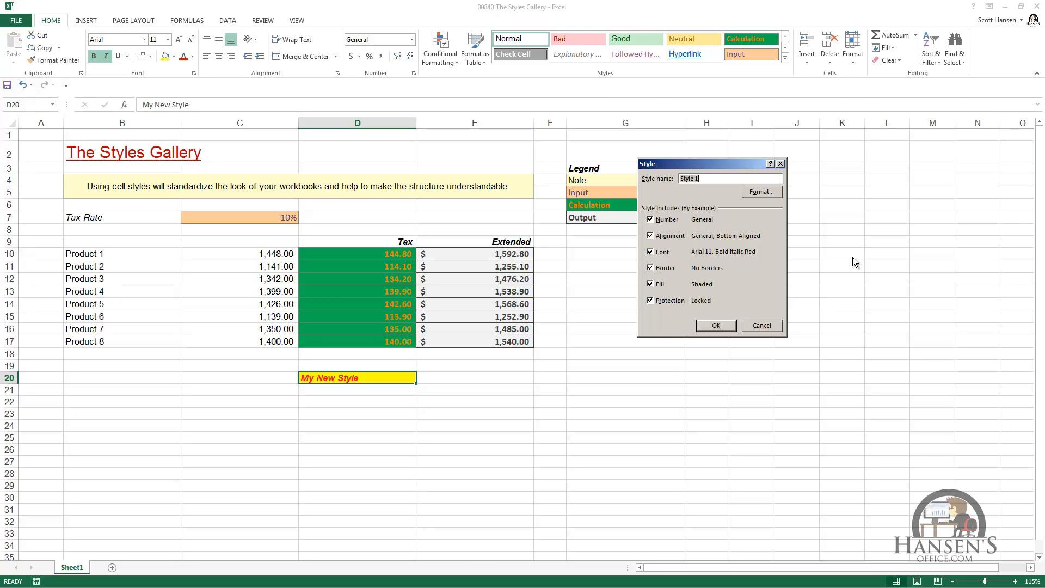
type("My Style")
left_click(763, 192)
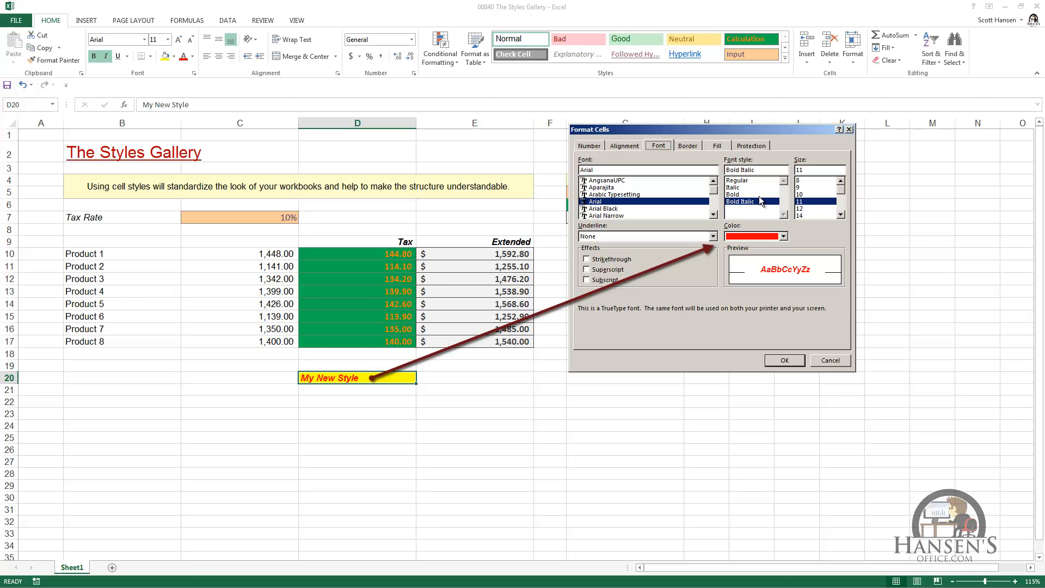
left_click(715, 146)
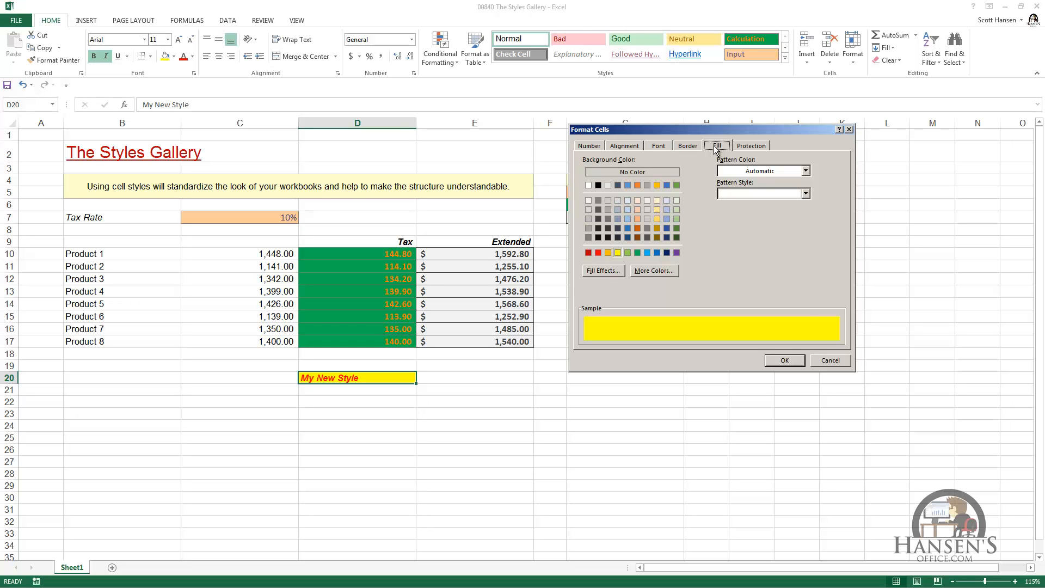
left_click(784, 360)
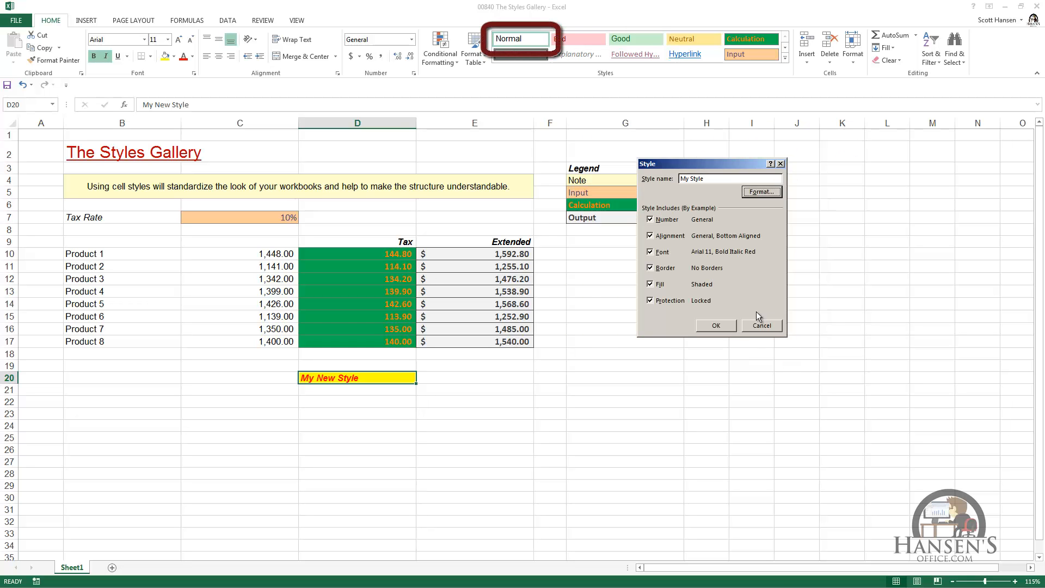
left_click(717, 325)
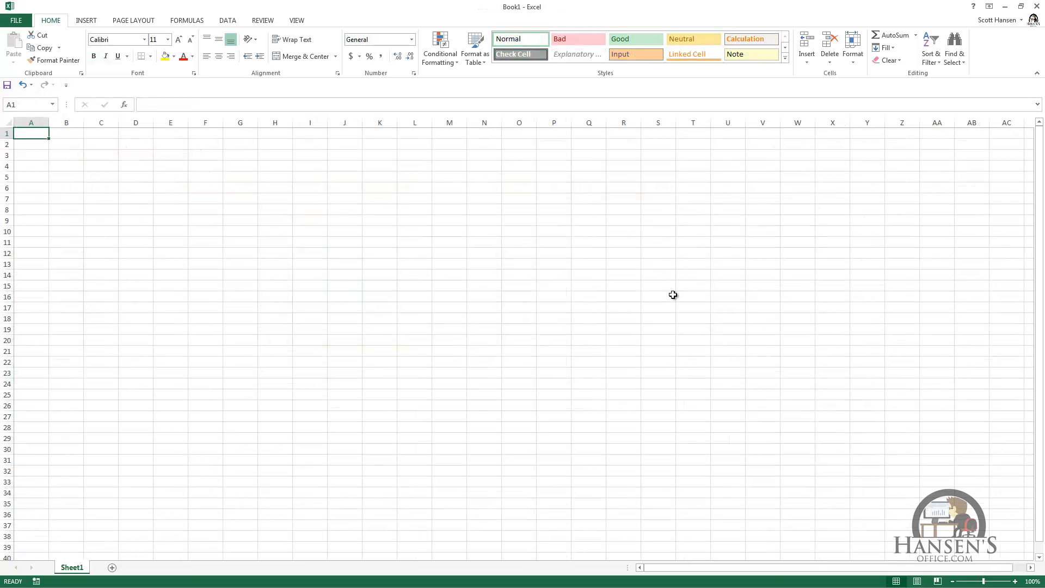
Merge the cell styles from 00840 The Styles Gallery.xlsx into the blank workbook Book1, without merging styles that have the same names.
left_click(785, 58)
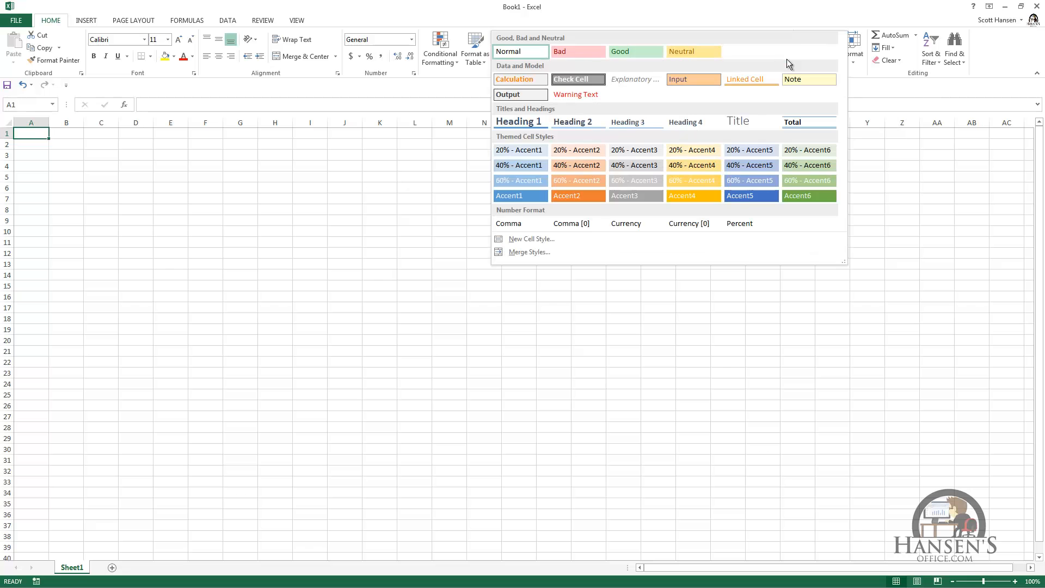
left_click(544, 252)
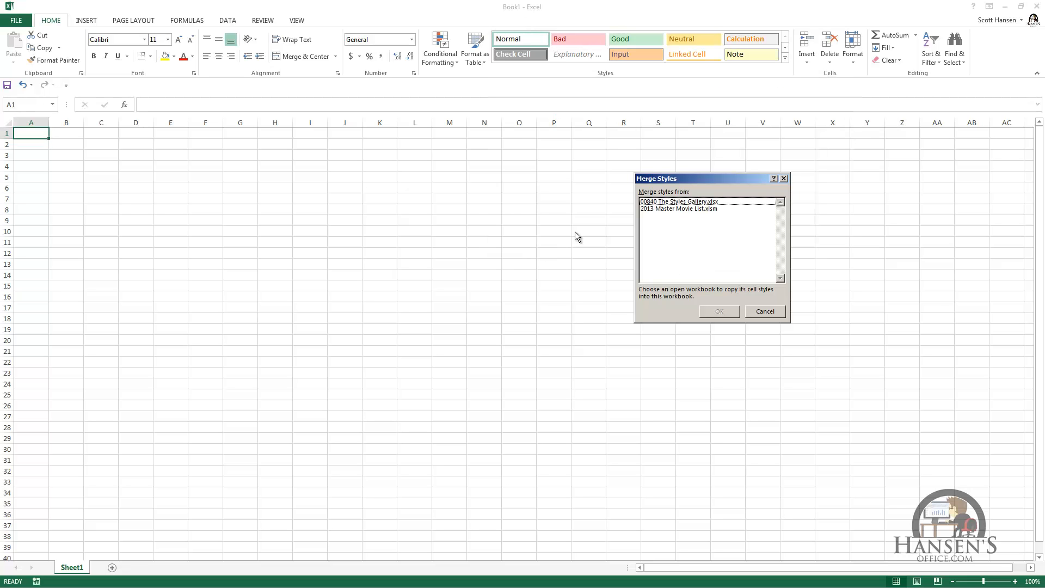
left_click(676, 202)
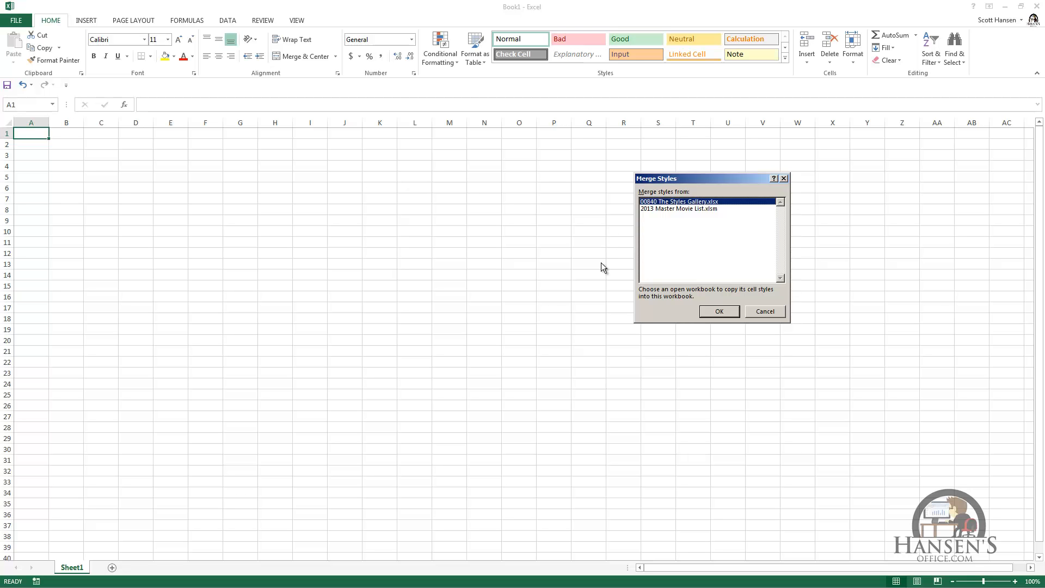
left_click(719, 311)
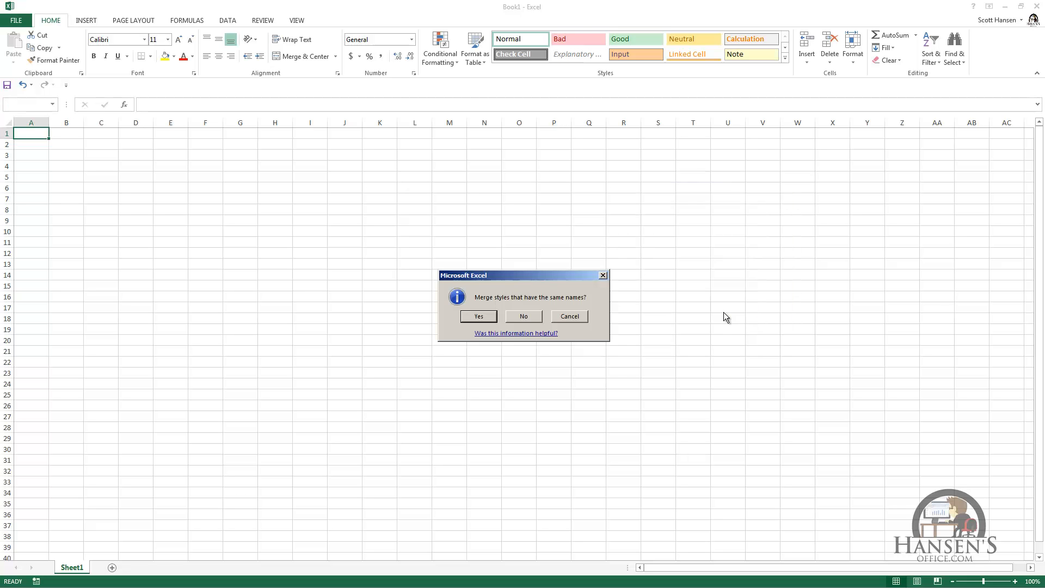
left_click(519, 318)
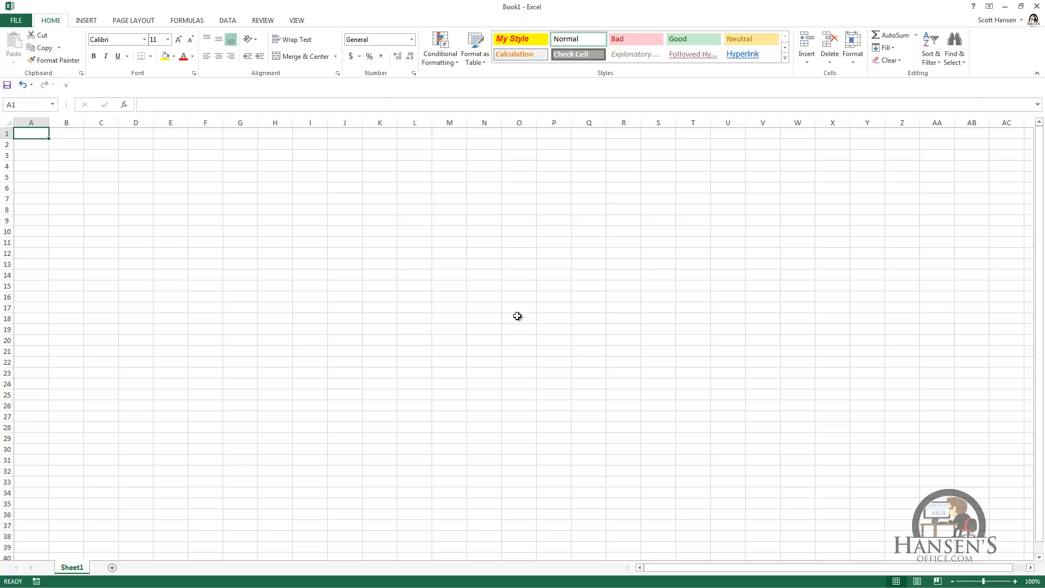
Apply the My Style cell style to cell K8 of Book1 and enter "My Style" there.
left_click(386, 209)
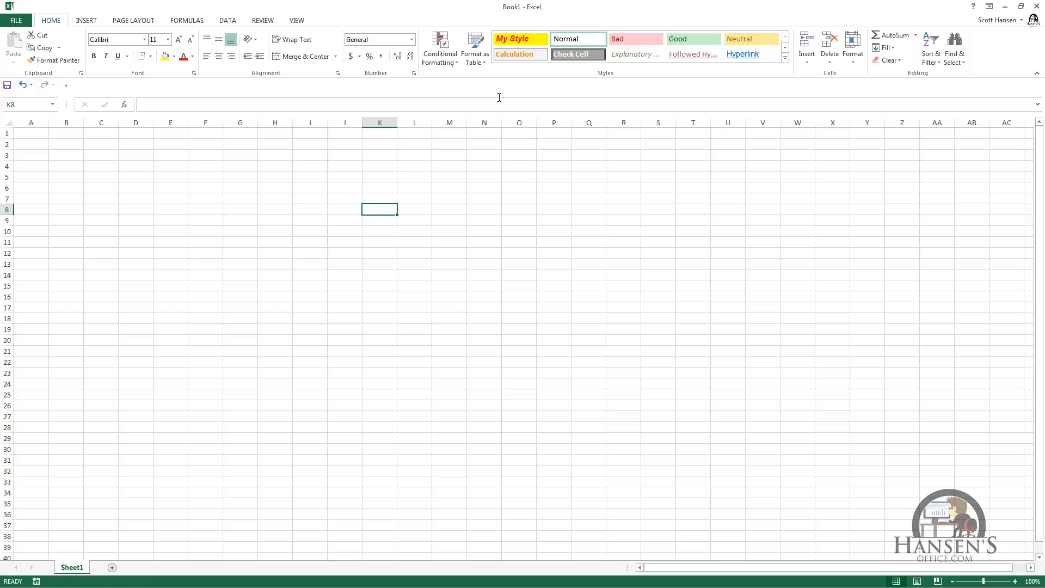
left_click(526, 42)
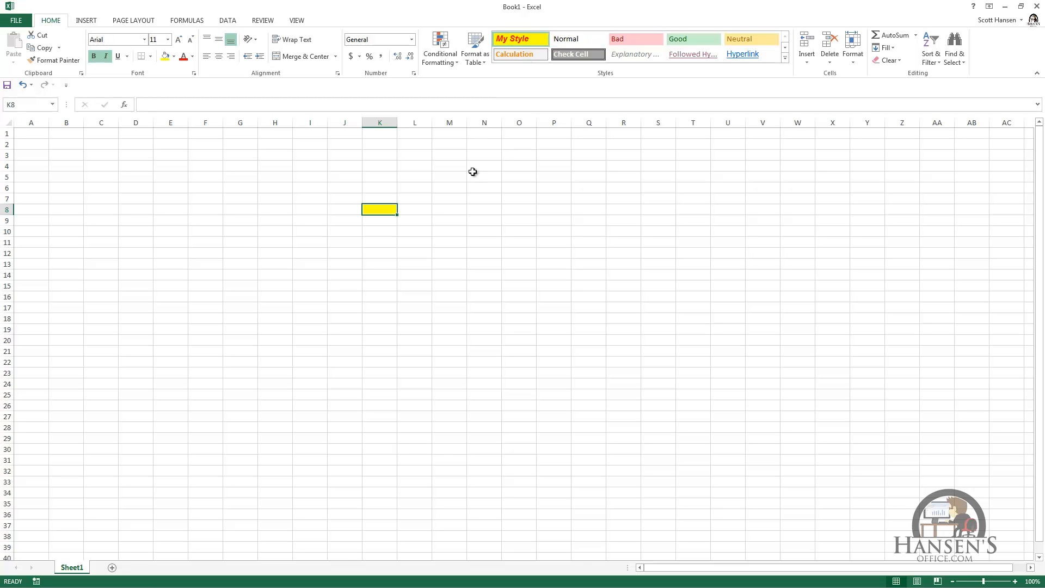
type("My Style")
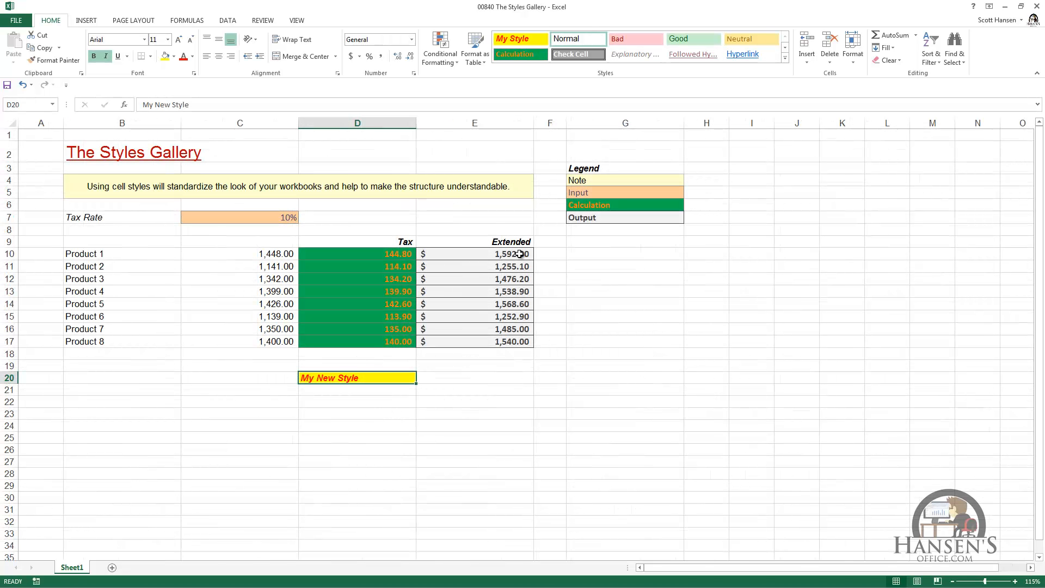
Apply the Currency number format style to the Extended amounts in E10:E17 of the 00840 The Styles Gallery workbook.
left_click_drag(528, 255, 531, 341)
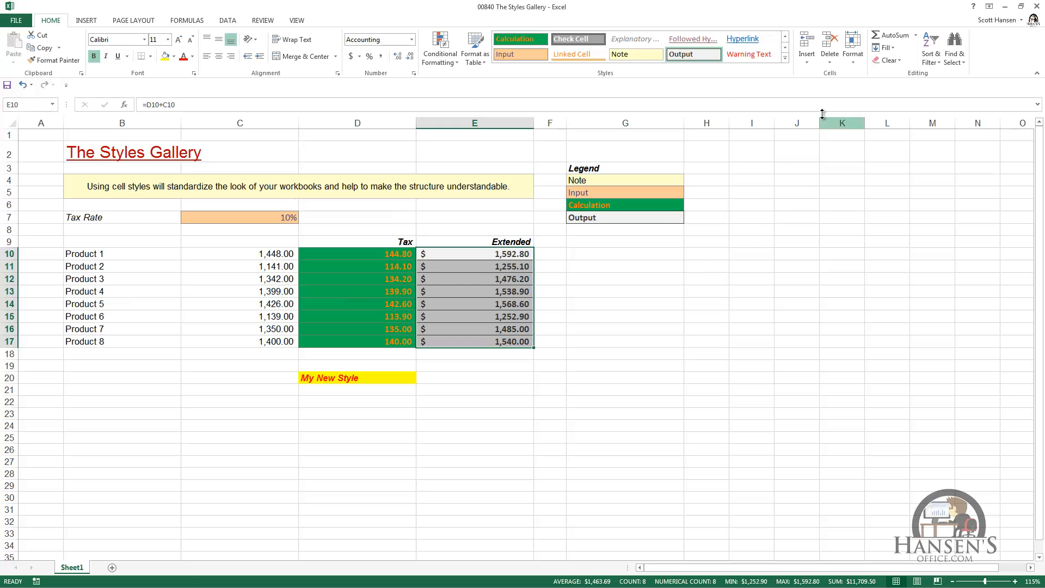
left_click(783, 60)
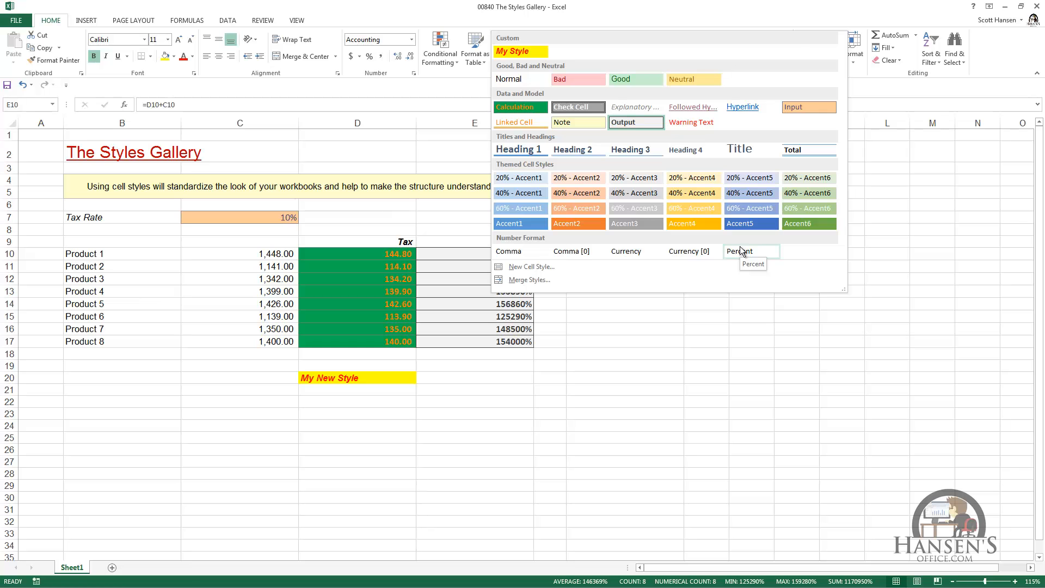
left_click(626, 251)
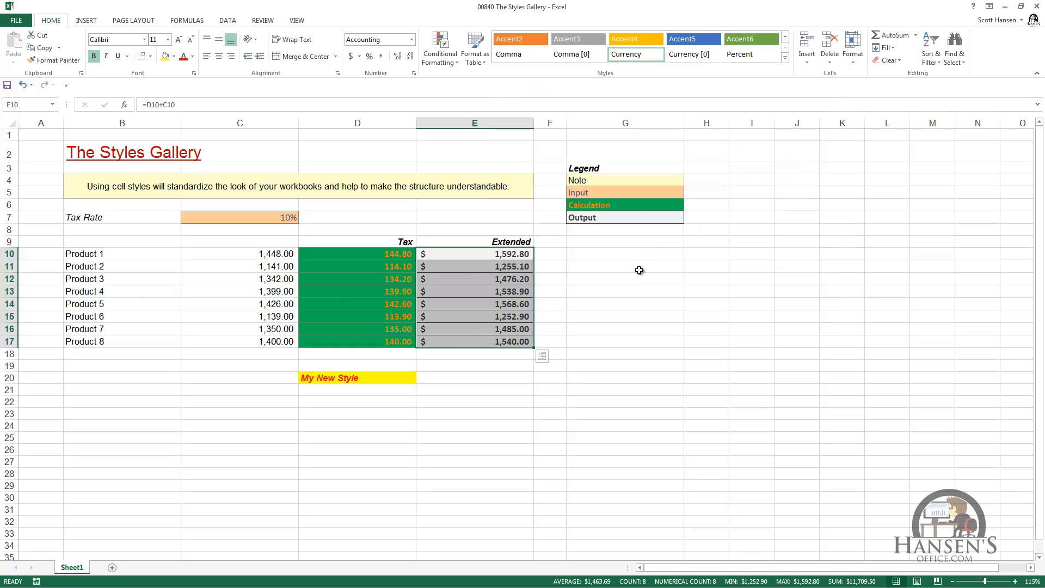
left_click(614, 285)
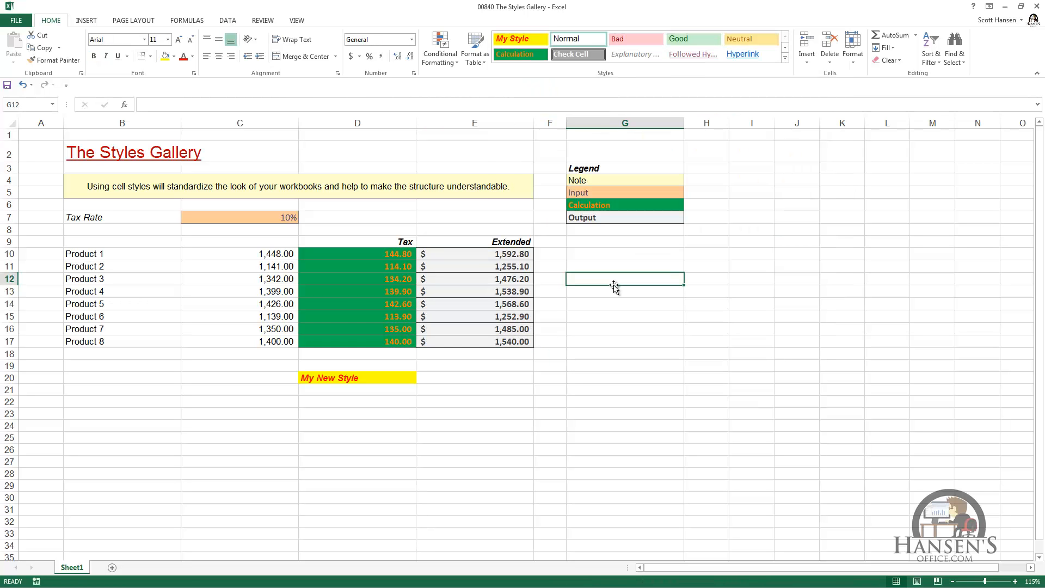